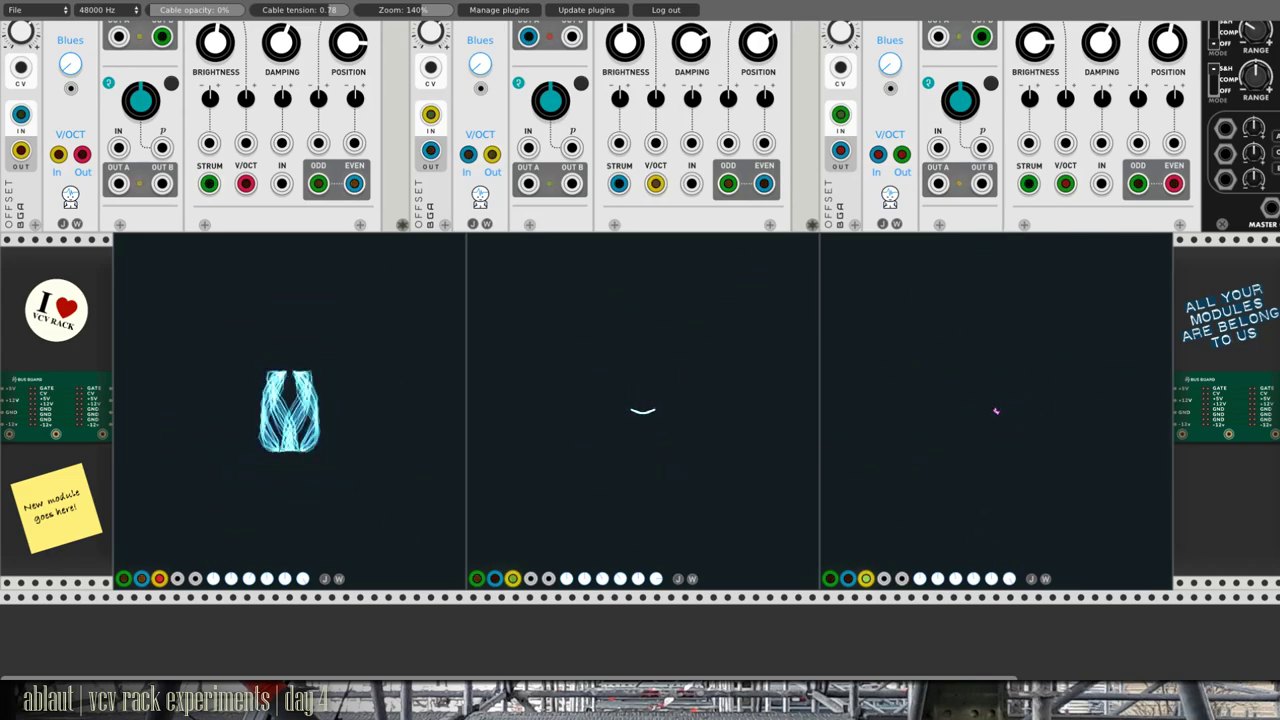
Step: Scroll up to the BPM Clock, Quad Sequencer and Mixovnik mixer row above the voices
scroll(640, 400, "up", 3)
scroll(275, 88, "up", 1)
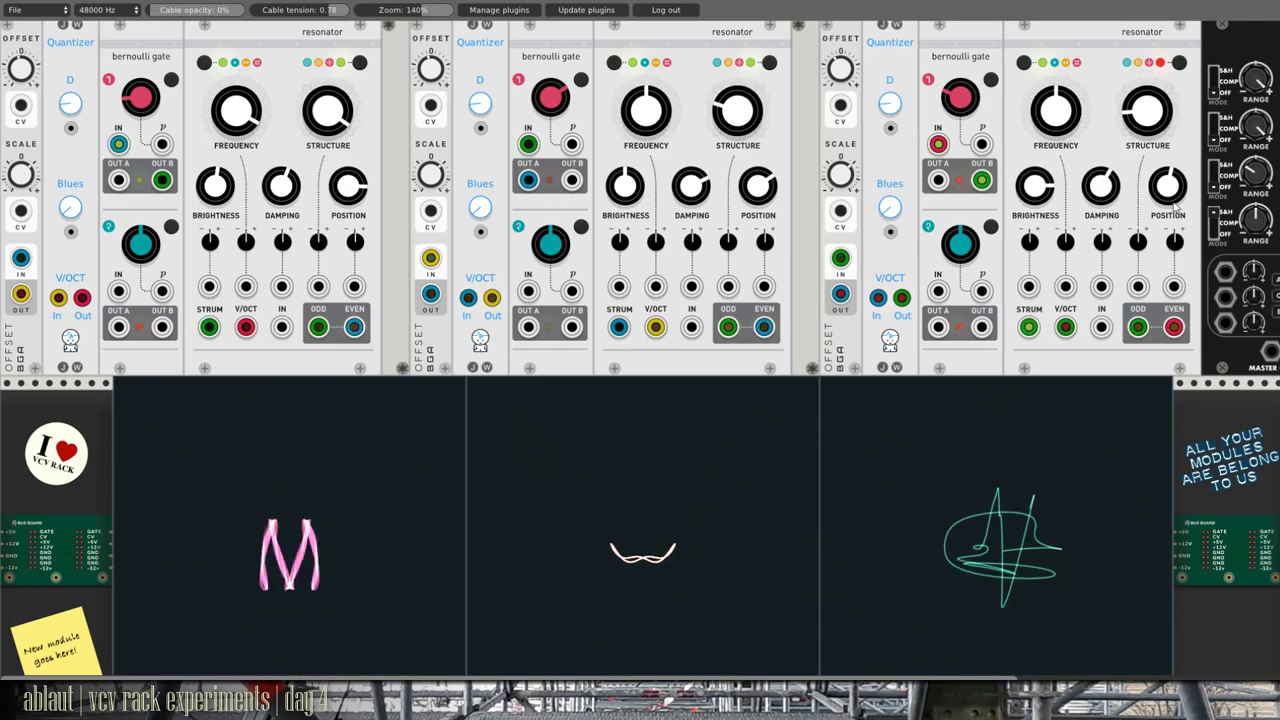
scroll(640, 350, "up", 5)
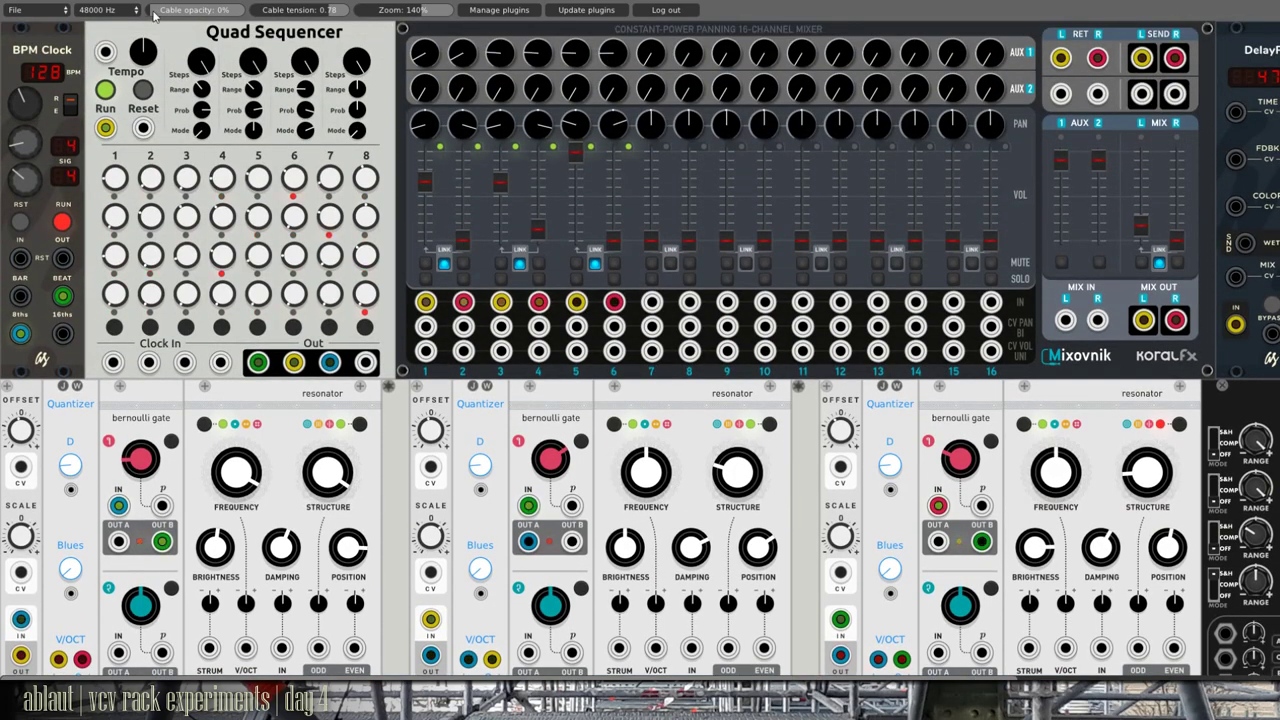
Step: Raise cable opacity to about 71%, zoom out and back to 140%, and lower channel 5's fader
left_click_drag(165, 10, 216, 10)
left_click_drag(422, 14, 385, 14)
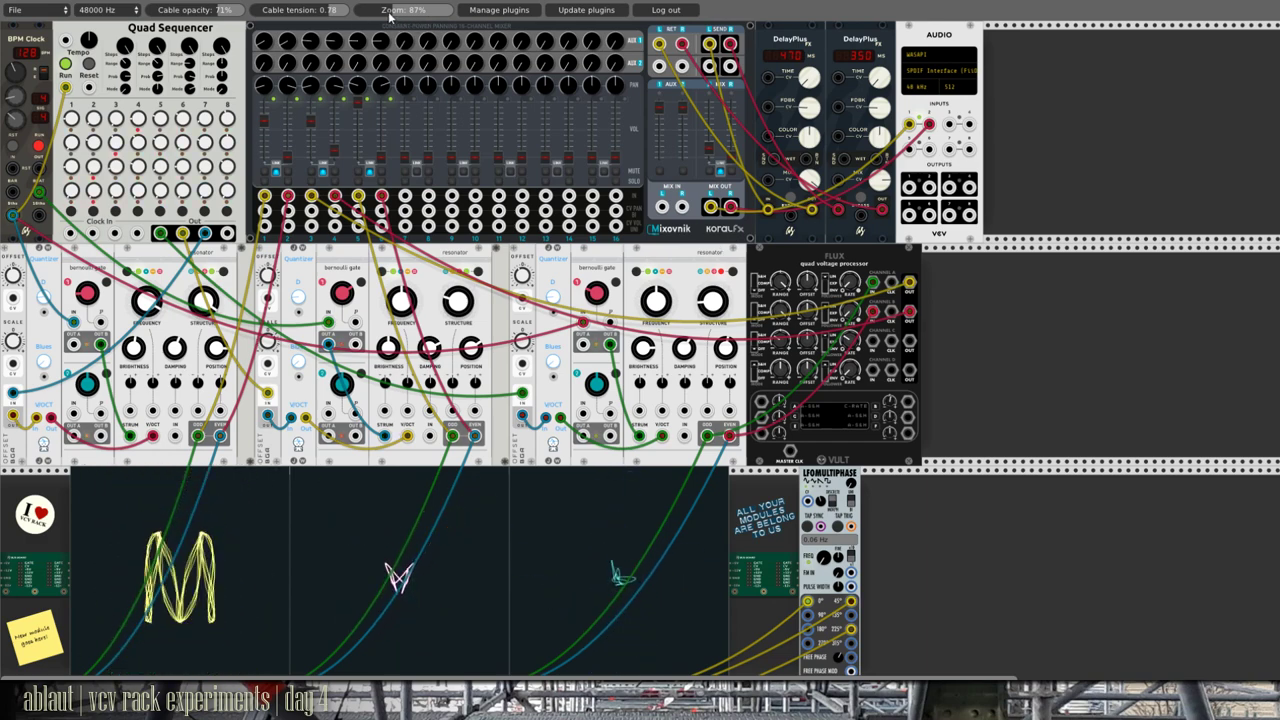
left_click_drag(378, 12, 390, 17)
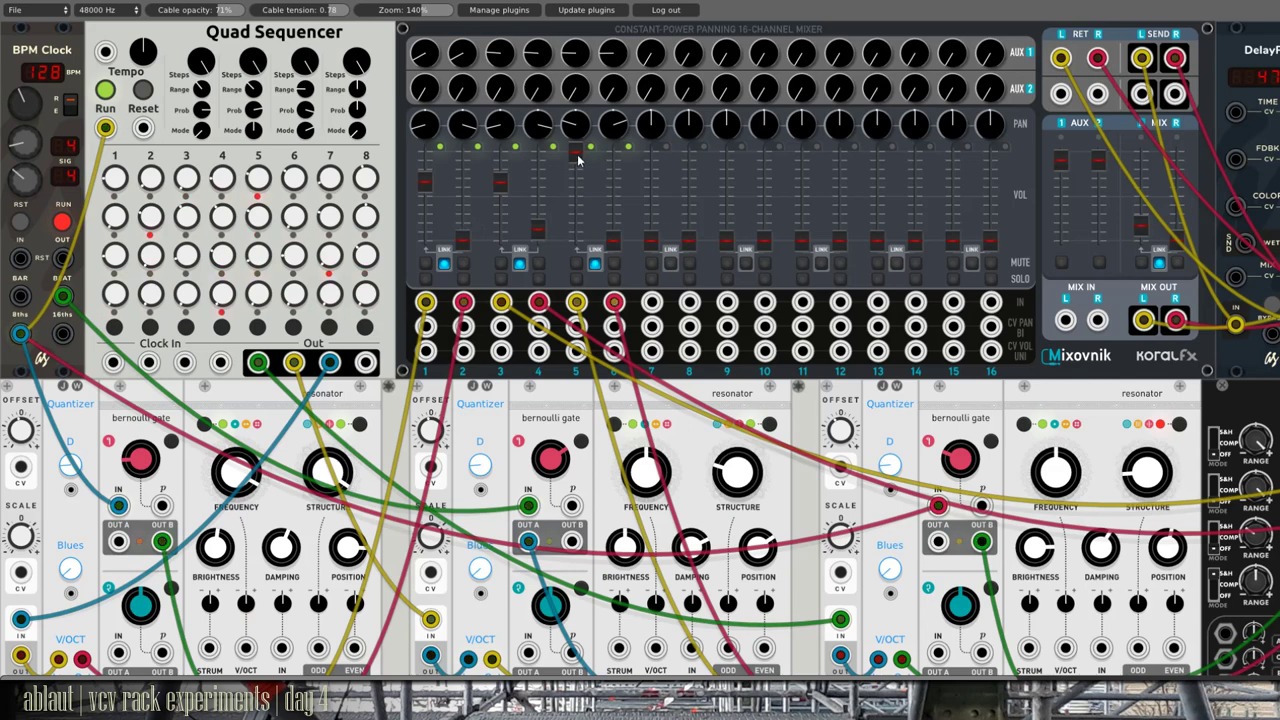
mouse_move(576, 155)
left_mouse_down()
mouse_move(576, 208)
mouse_move(576, 152)
left_mouse_up()
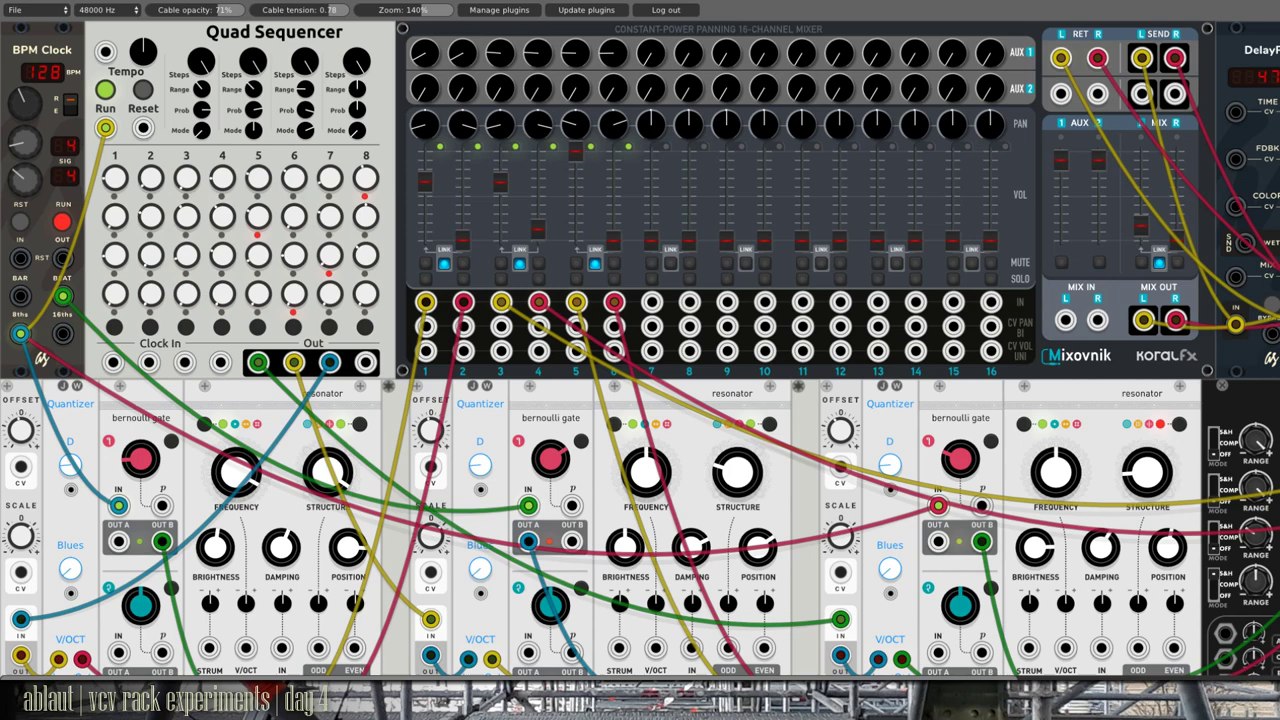
right_click(192, 33)
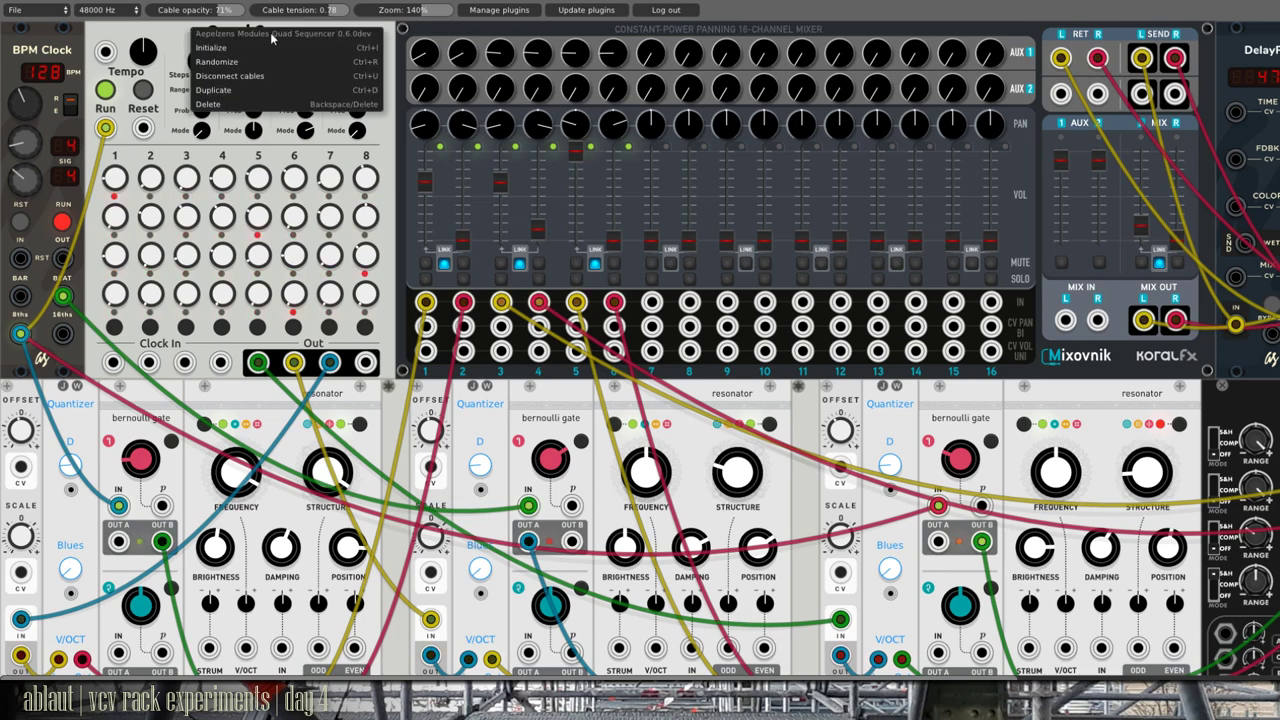
left_click(157, 35)
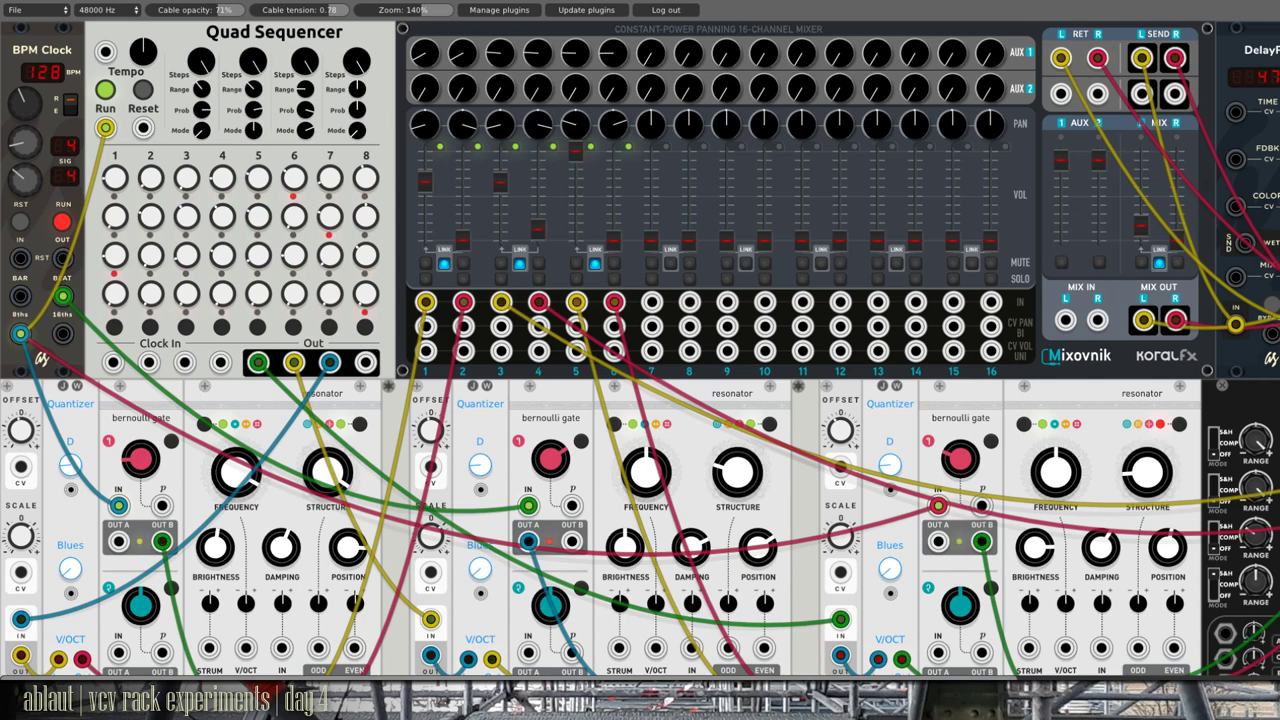
Step: Scroll right to DelayPlus, Audio and Flux, then back left and down to the voices and scopes
scroll(806, 110, "right", 5)
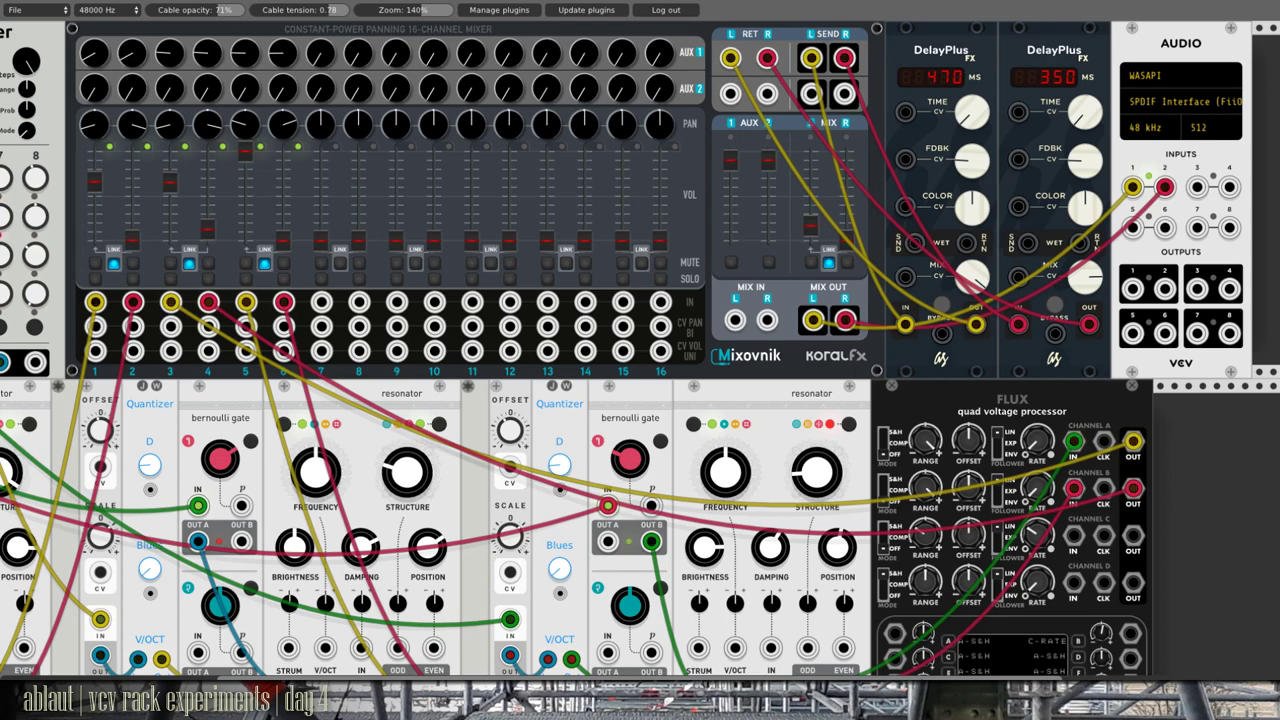
scroll(640, 350, "left", 4)
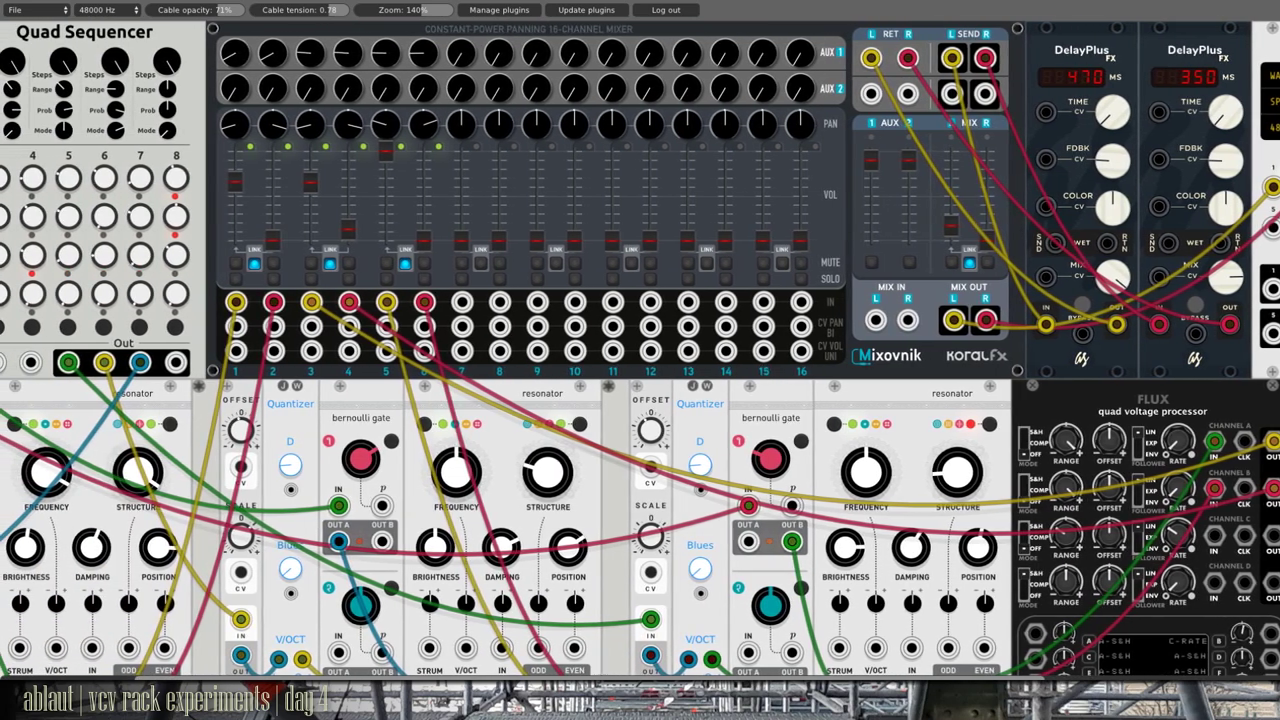
scroll(640, 350, "left", 1)
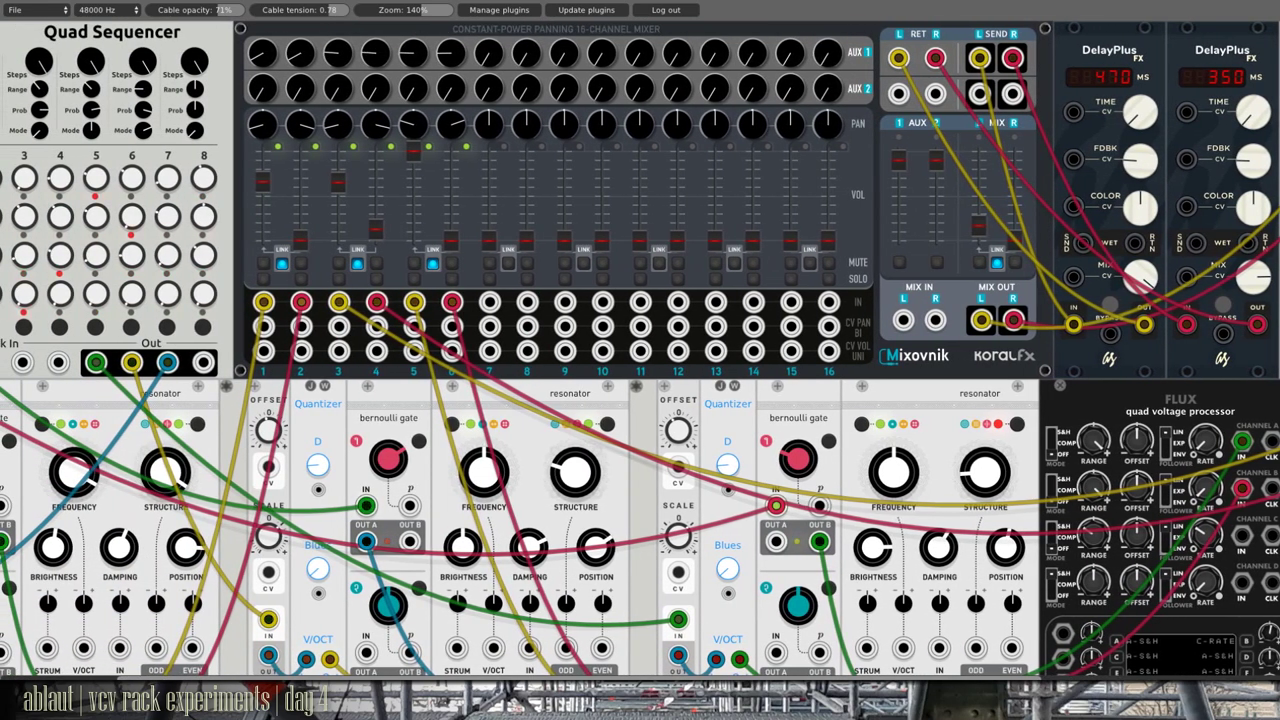
scroll(985, 440, "left", 4)
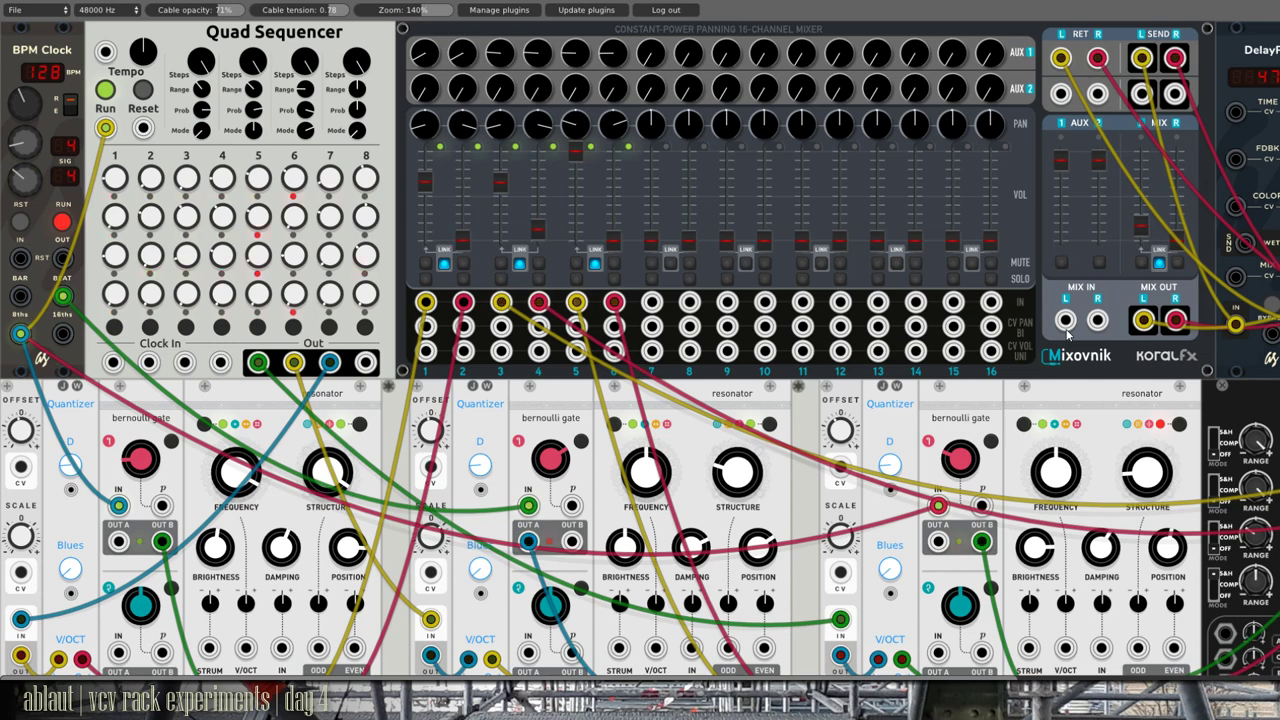
scroll(530, 505, "down", 5)
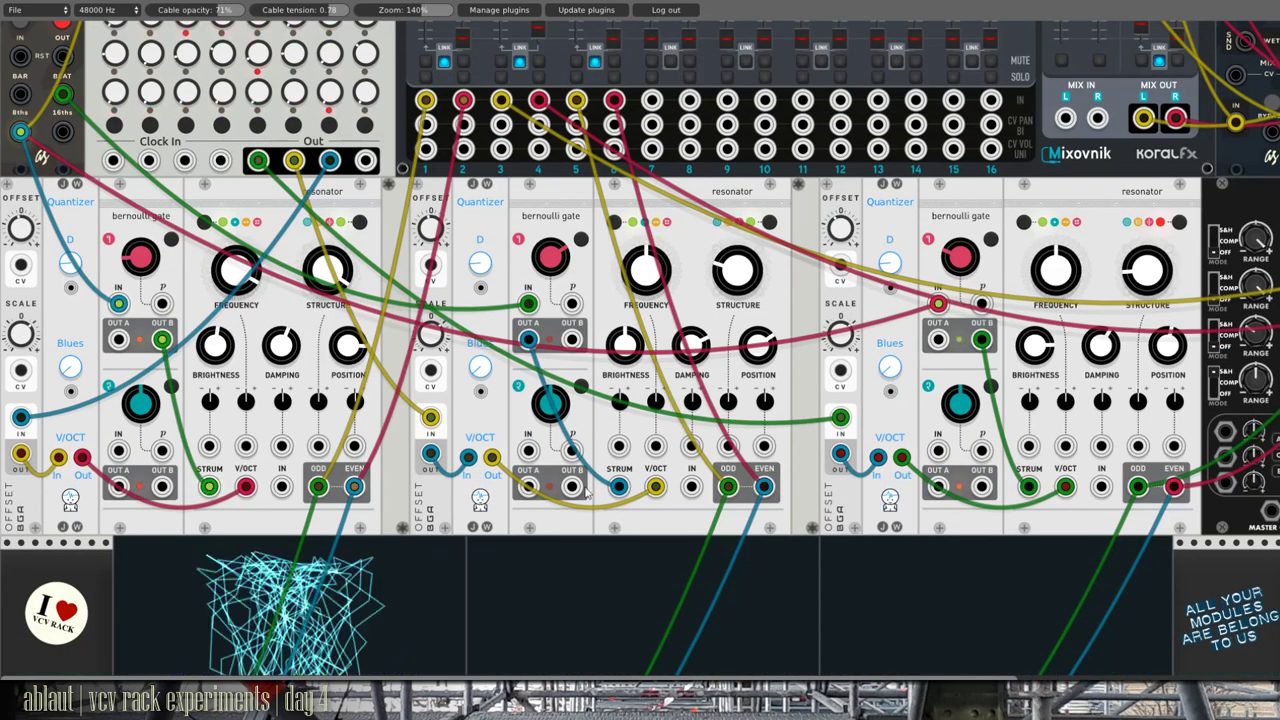
scroll(591, 497, "down", 3)
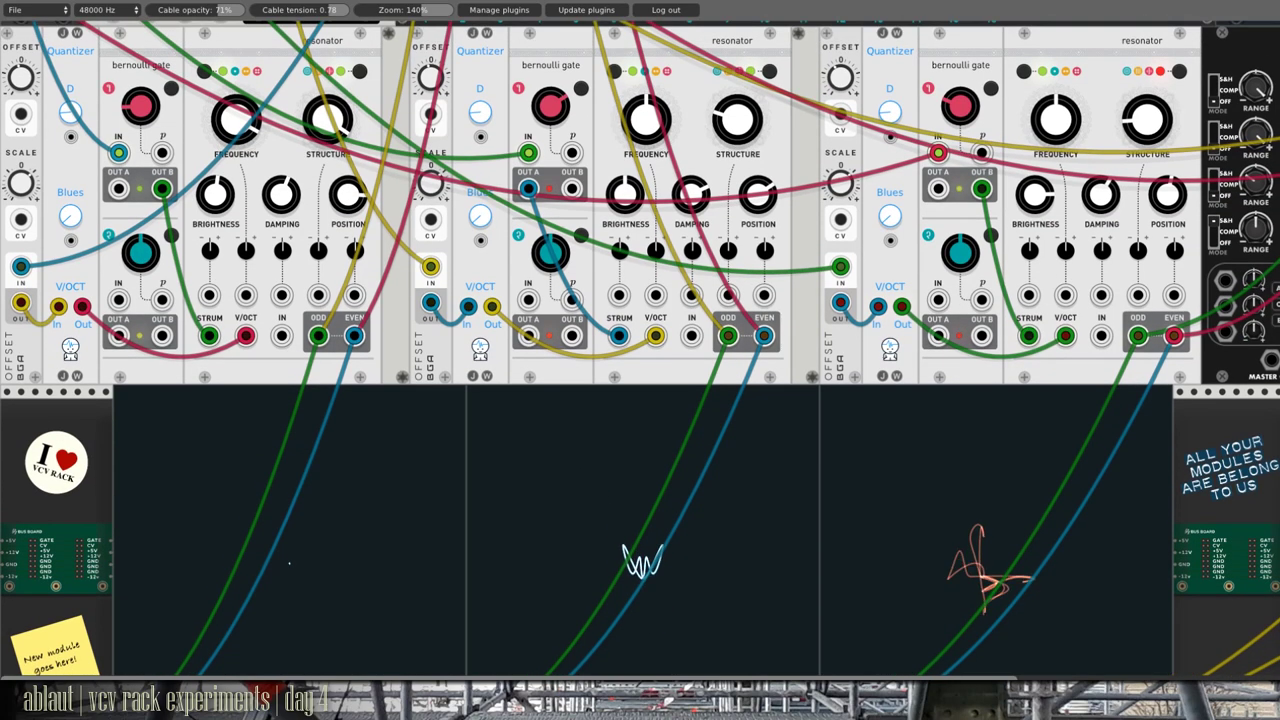
scroll(640, 400, "up", 4)
scroll(349, 257, "up", 1)
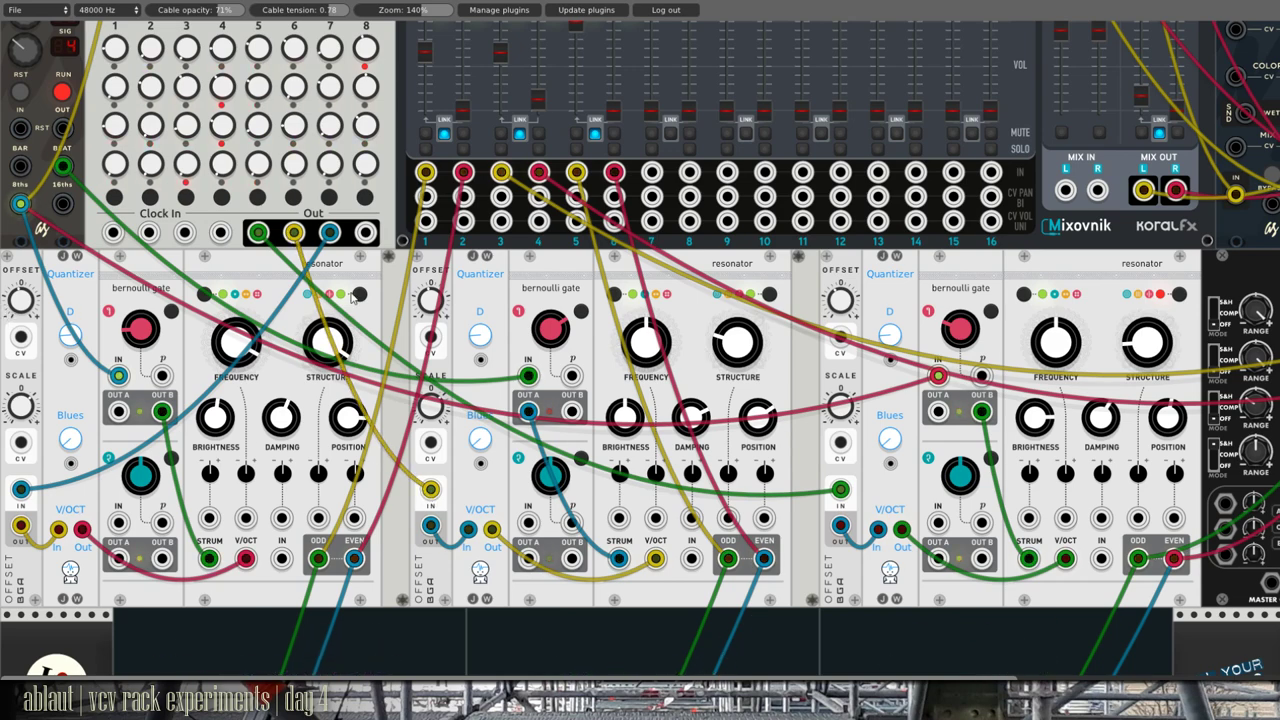
Step: Fade cables to 7% opacity, patch sequencer Out into the third Quantizer IN, and cable the resonator ODD output
left_click_drag(208, 14, 221, 18)
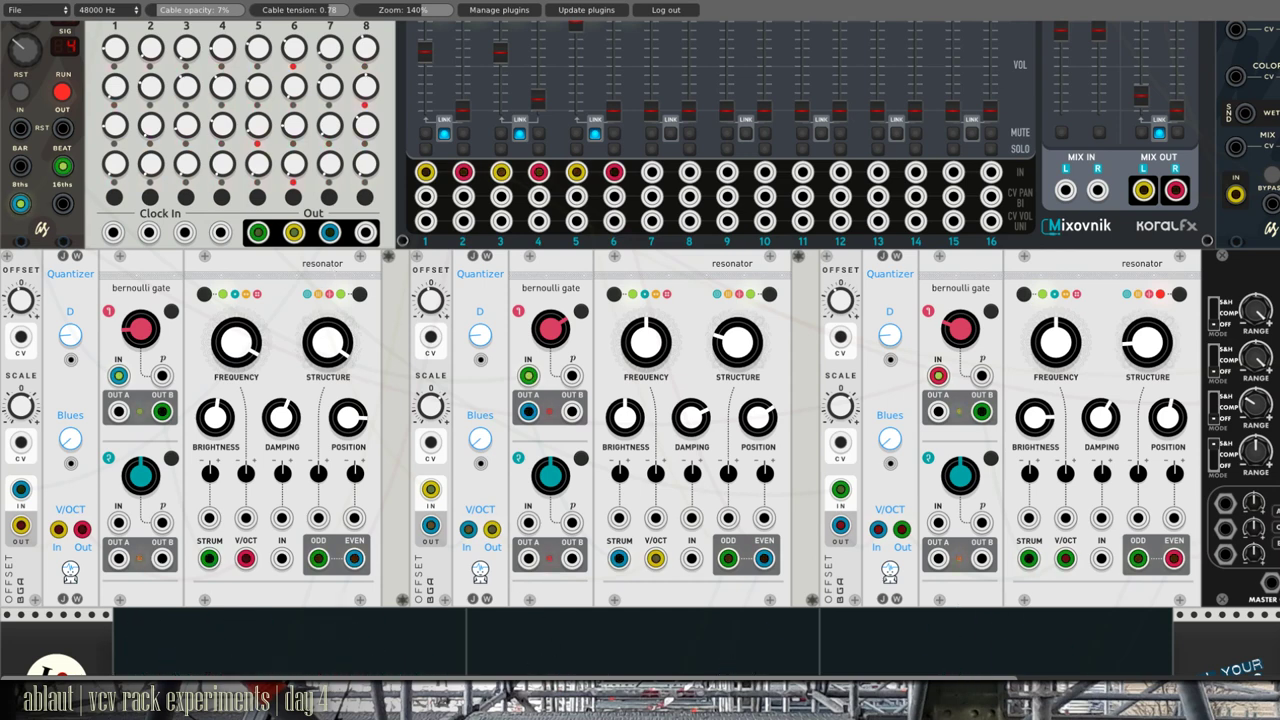
left_click_drag(258, 233, 840, 489)
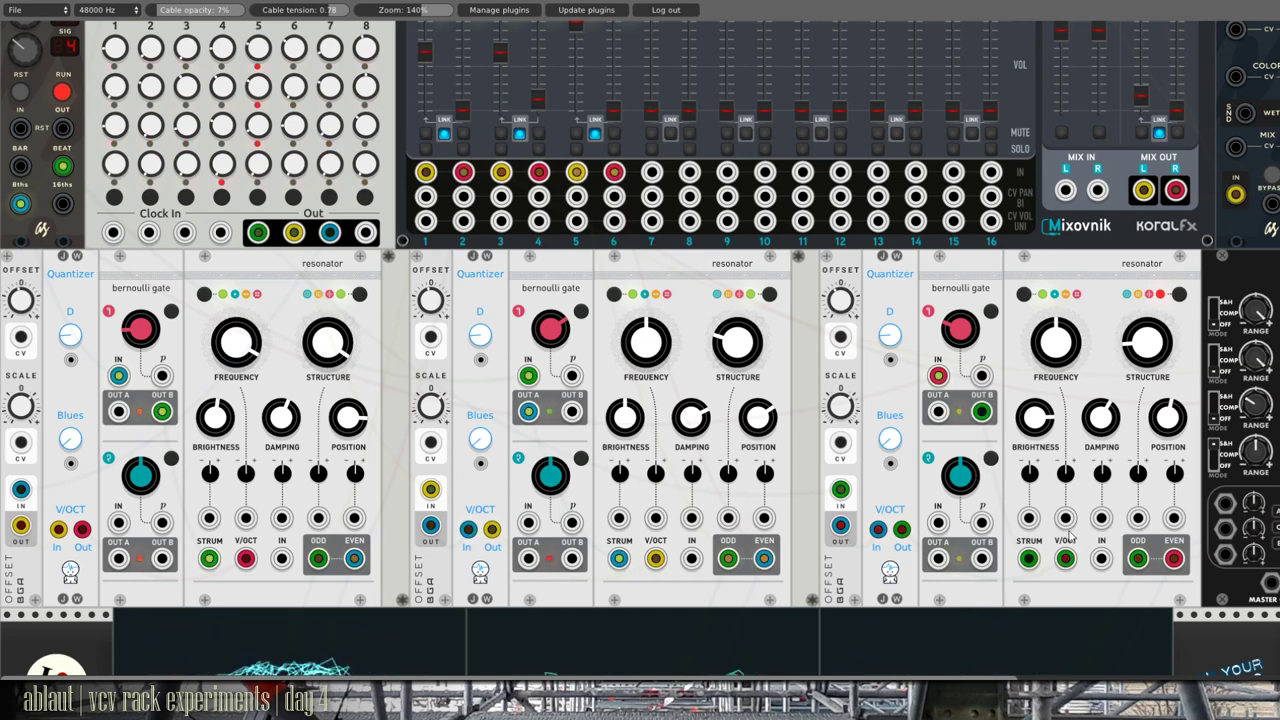
left_click_drag(1138, 558, 1145, 565)
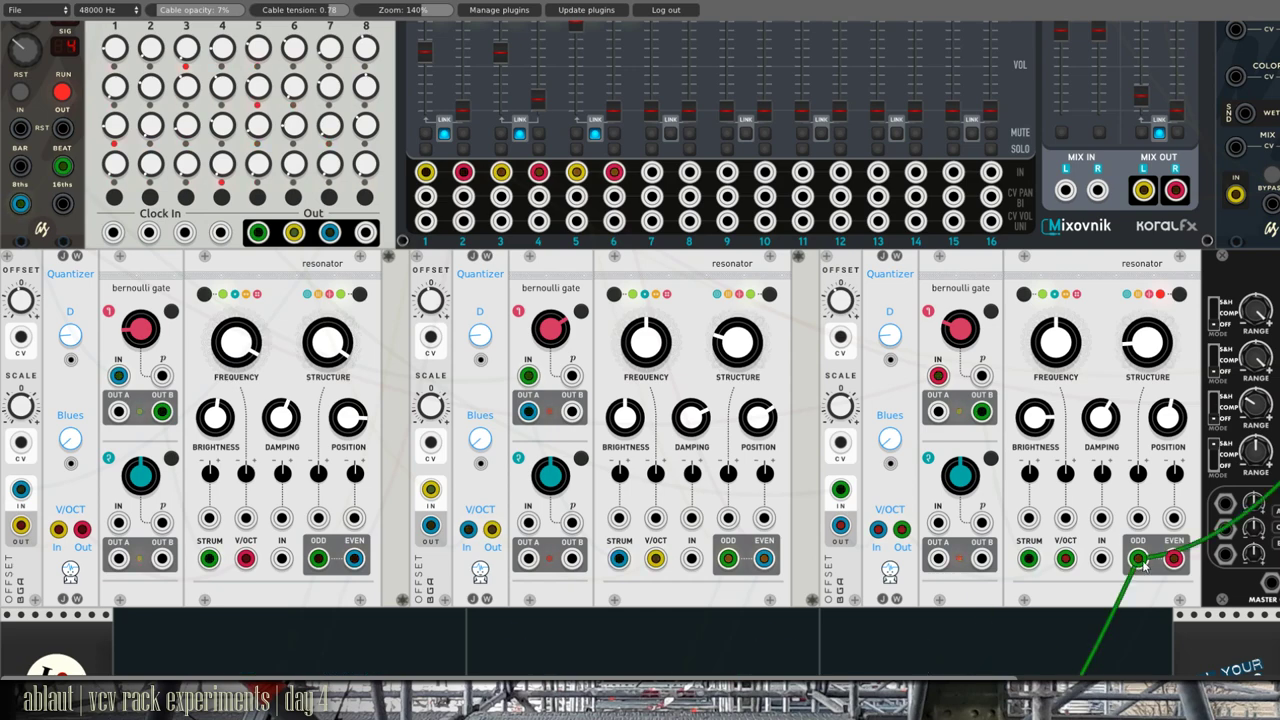
scroll(1145, 565, "right", 5)
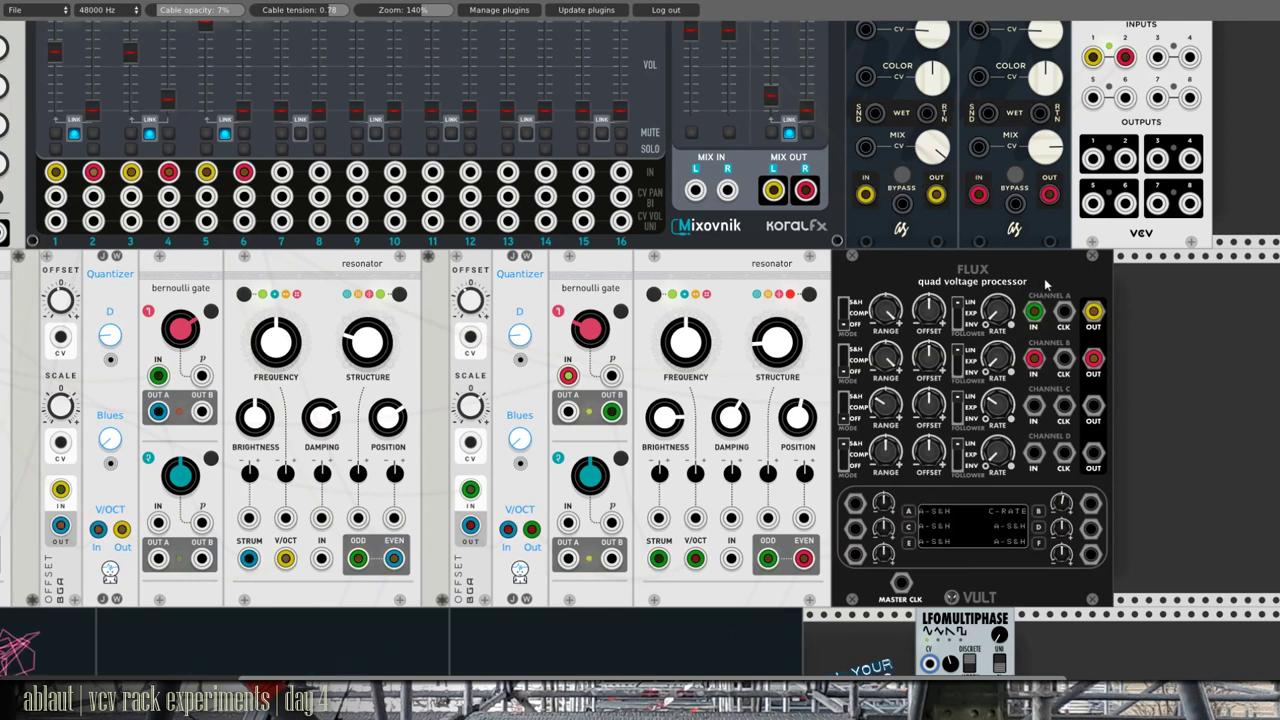
Step: Try a cable from mixer input 3 to Flux channel A, remove it, and scroll to the voices
left_click_drag(130, 172, 1093, 312)
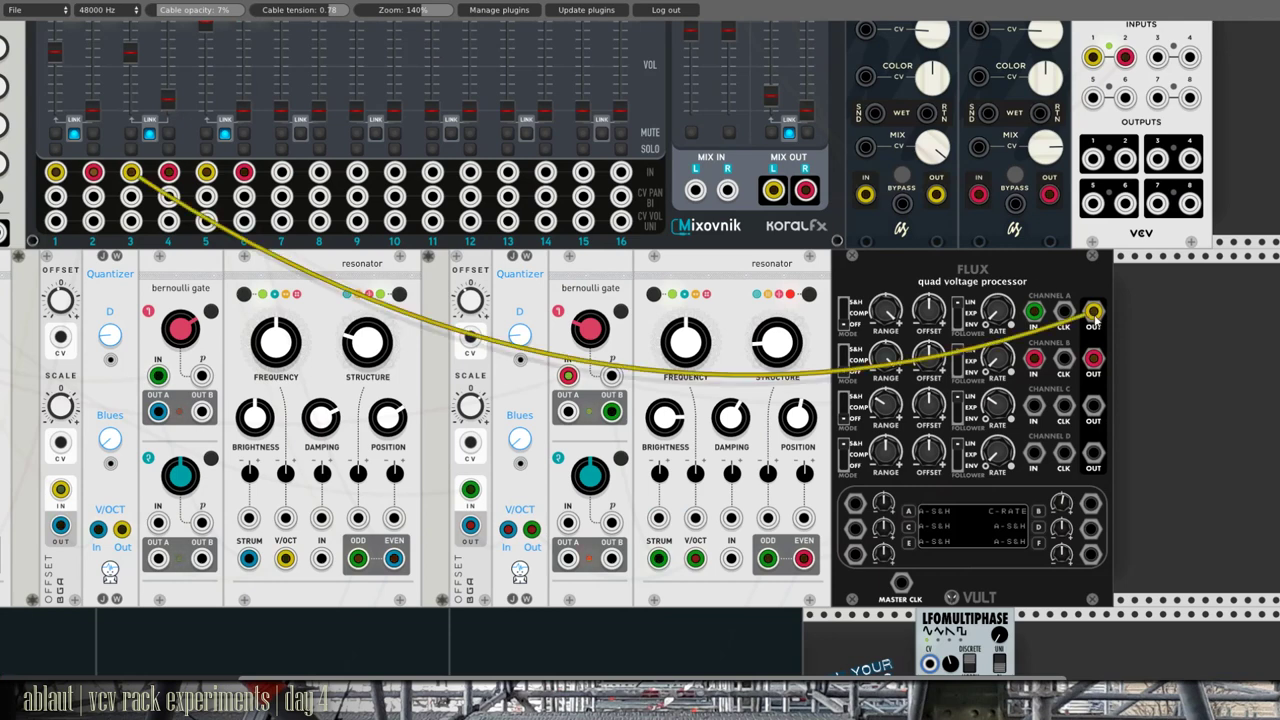
left_click_drag(130, 172, 130, 195)
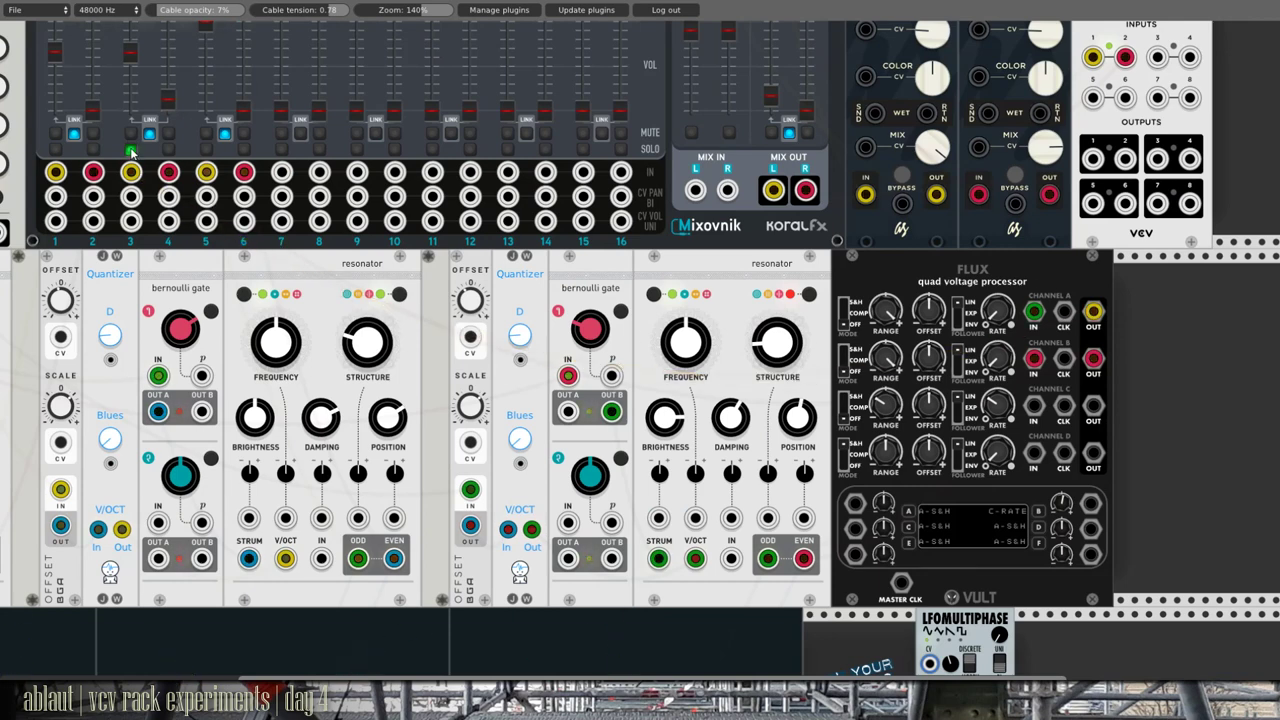
scroll(130, 152, "up", 3)
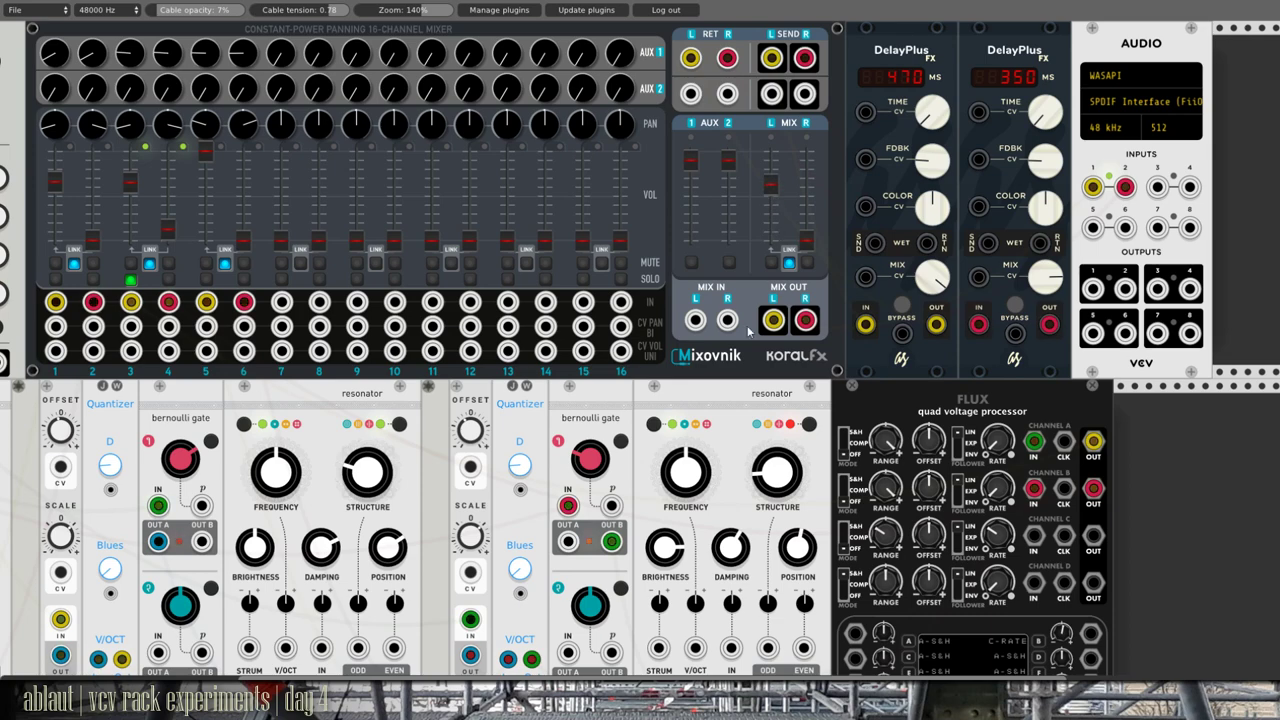
scroll(739, 342, "down", 10)
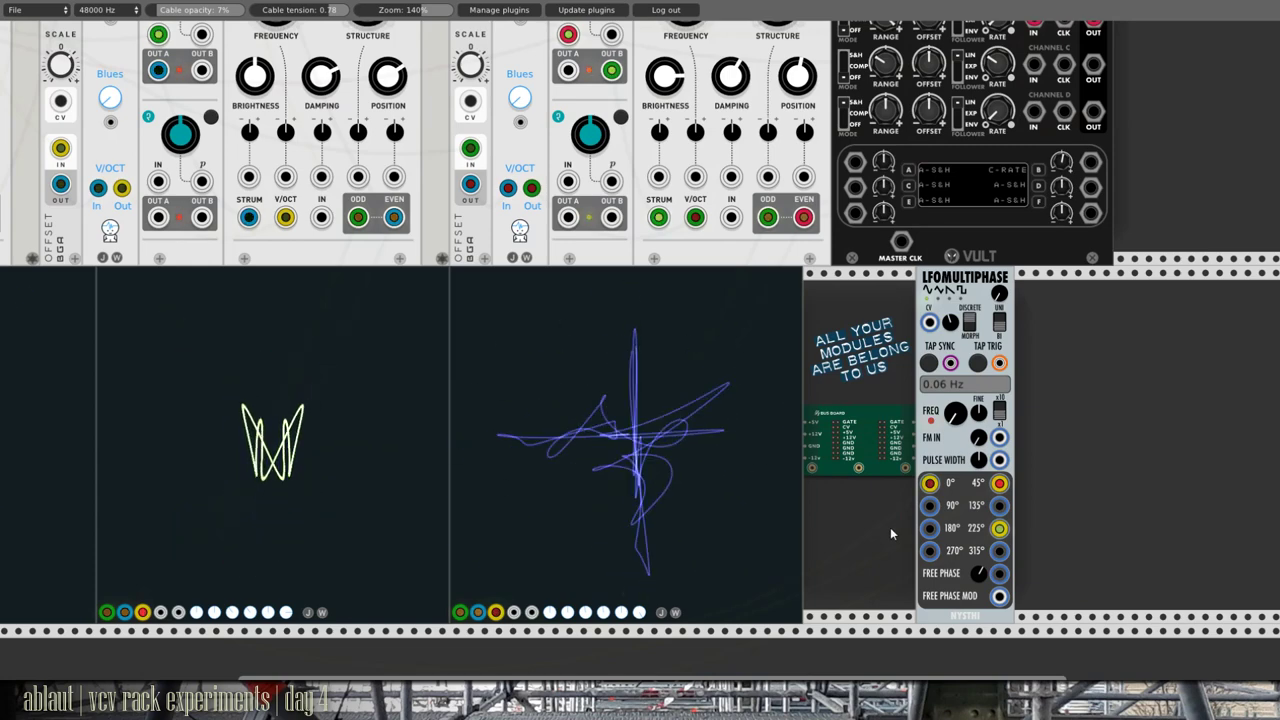
scroll(890, 527, "up", 2)
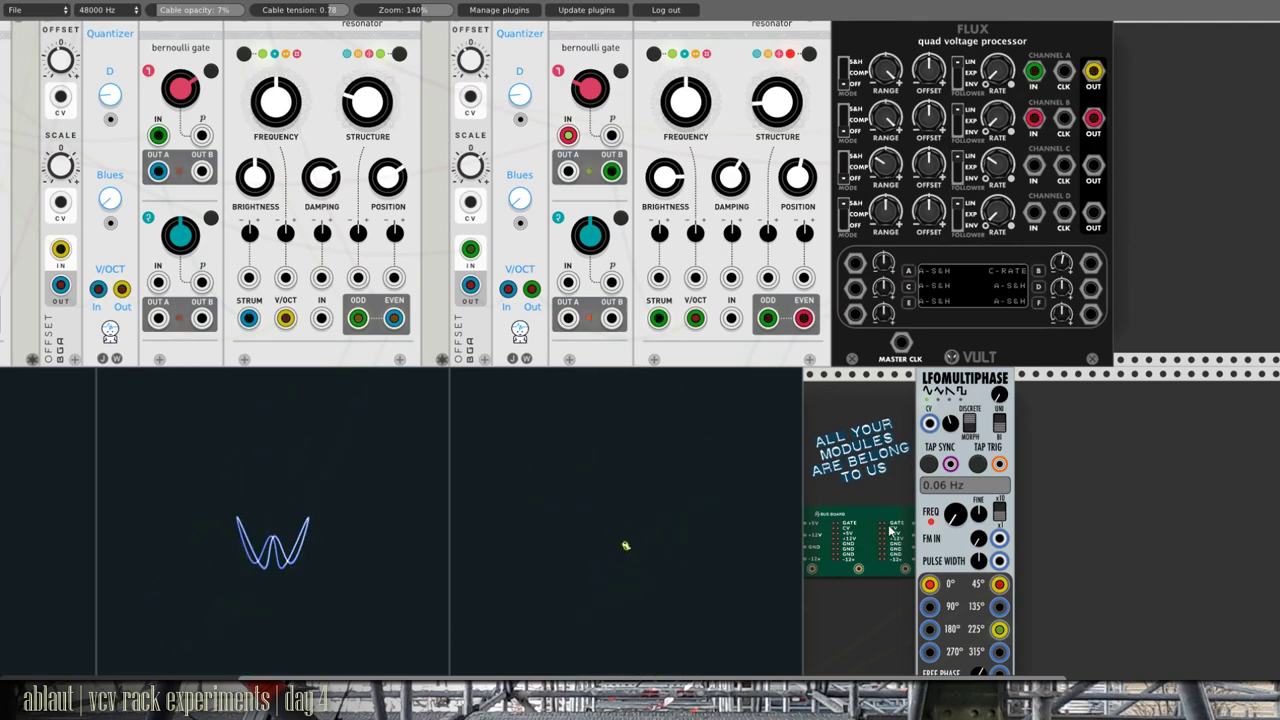
scroll(889, 528, "up", 4)
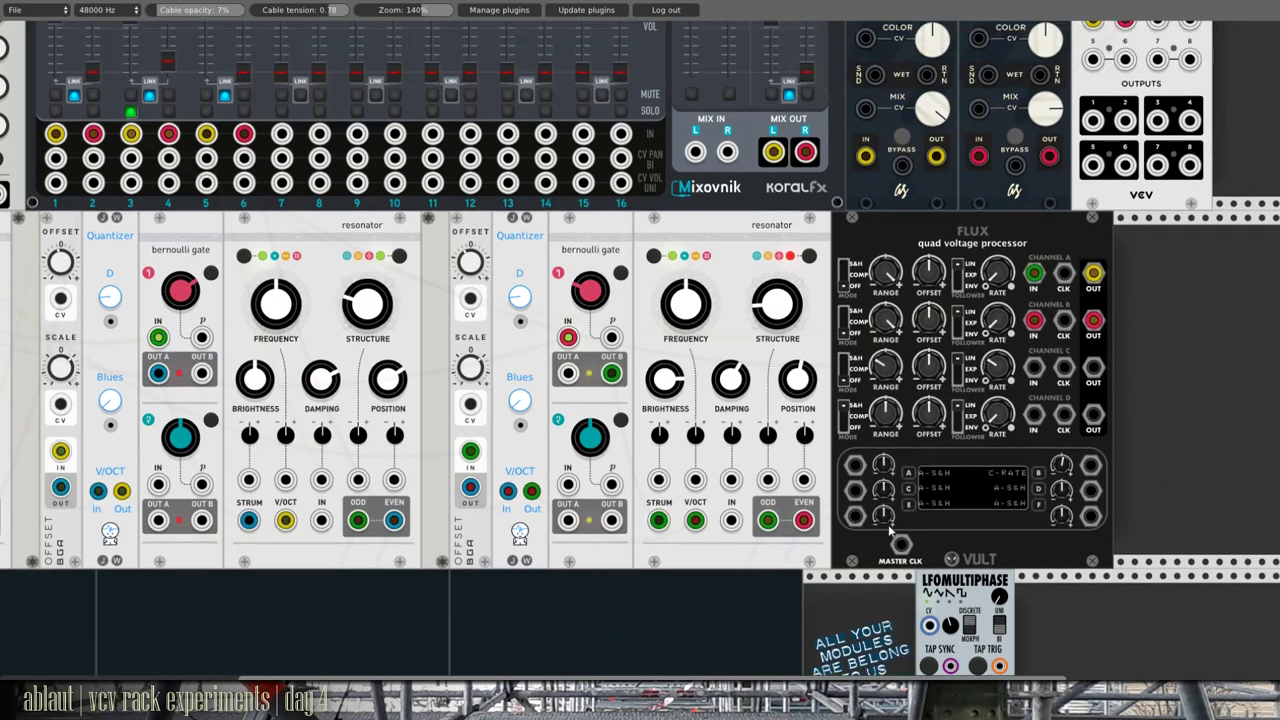
scroll(889, 530, "up", 1)
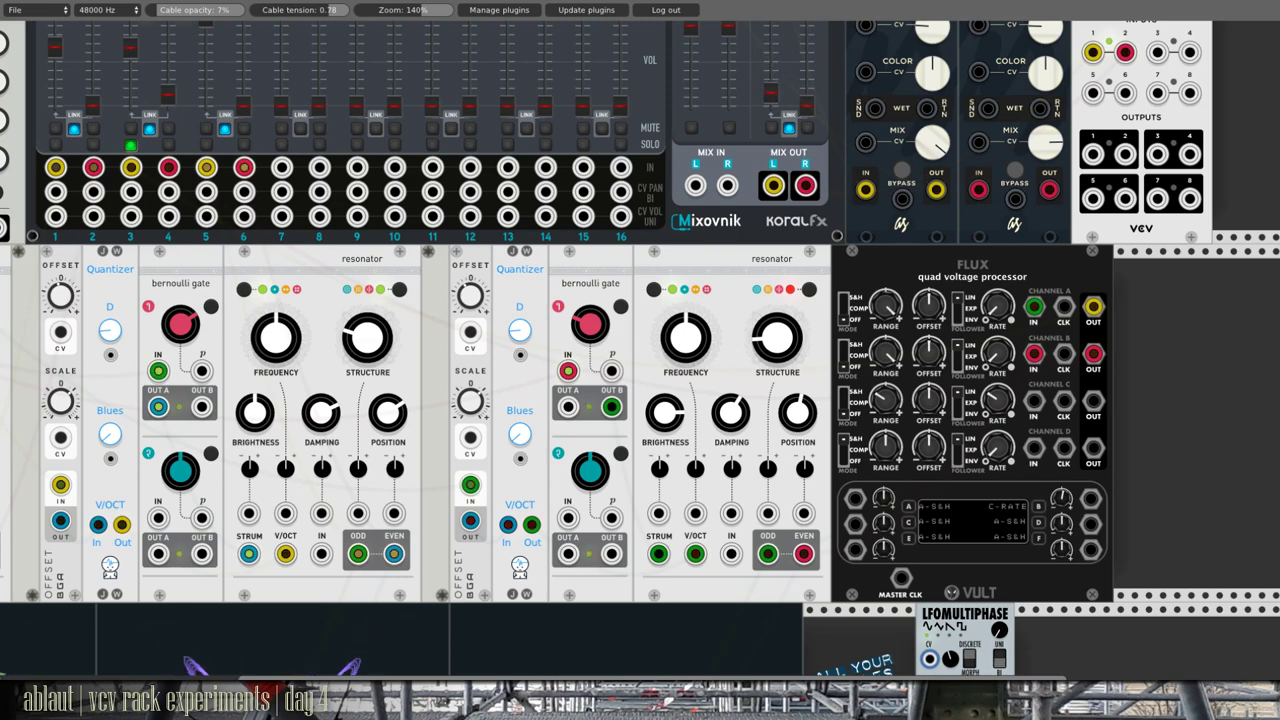
scroll(668, 281, "down", 4)
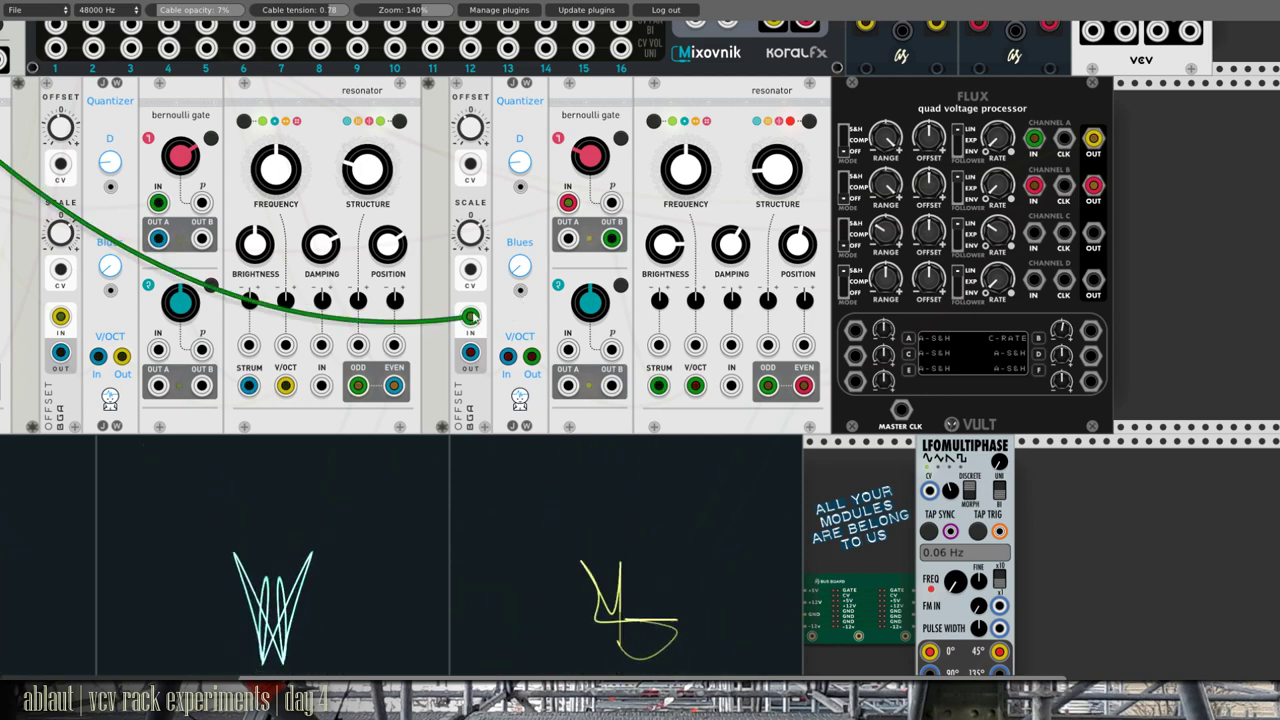
Step: Patch Offset into Quantizer V/OCT and Quantizer Out into resonator V/OCT; set Modulated/inharmonic string mode
left_click_drag(470, 352, 527, 105)
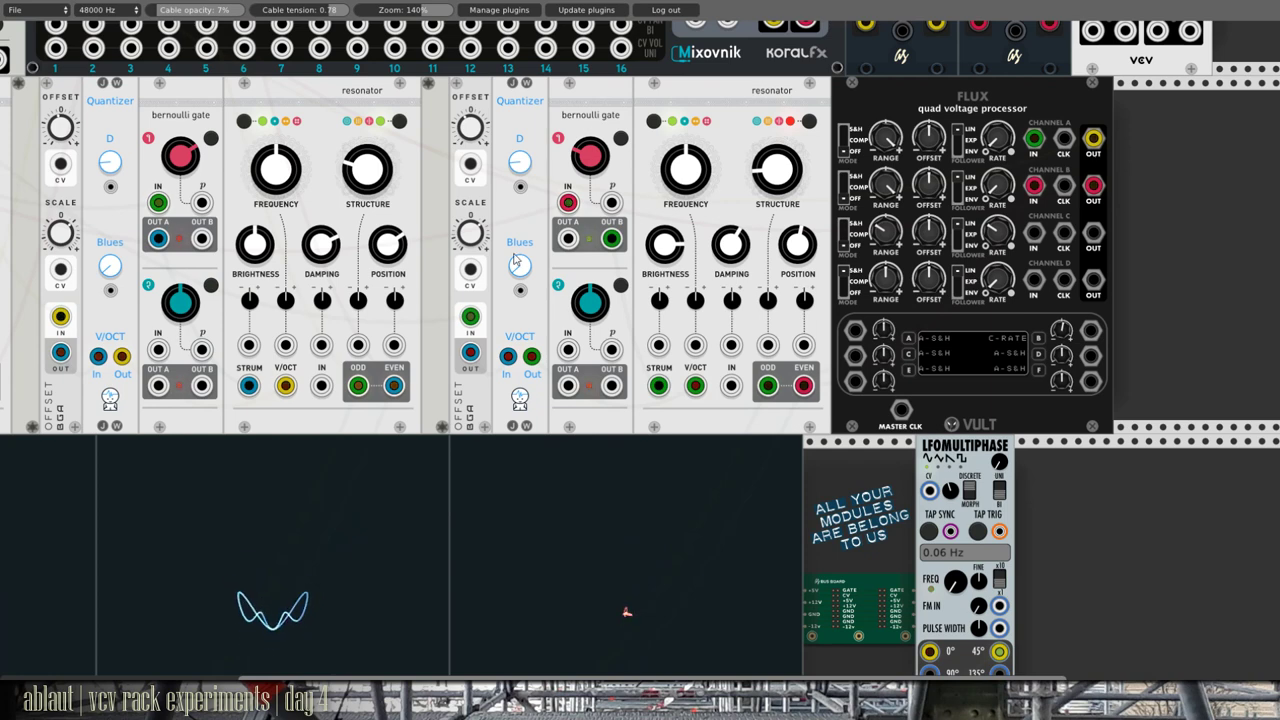
left_click_drag(531, 356, 695, 386)
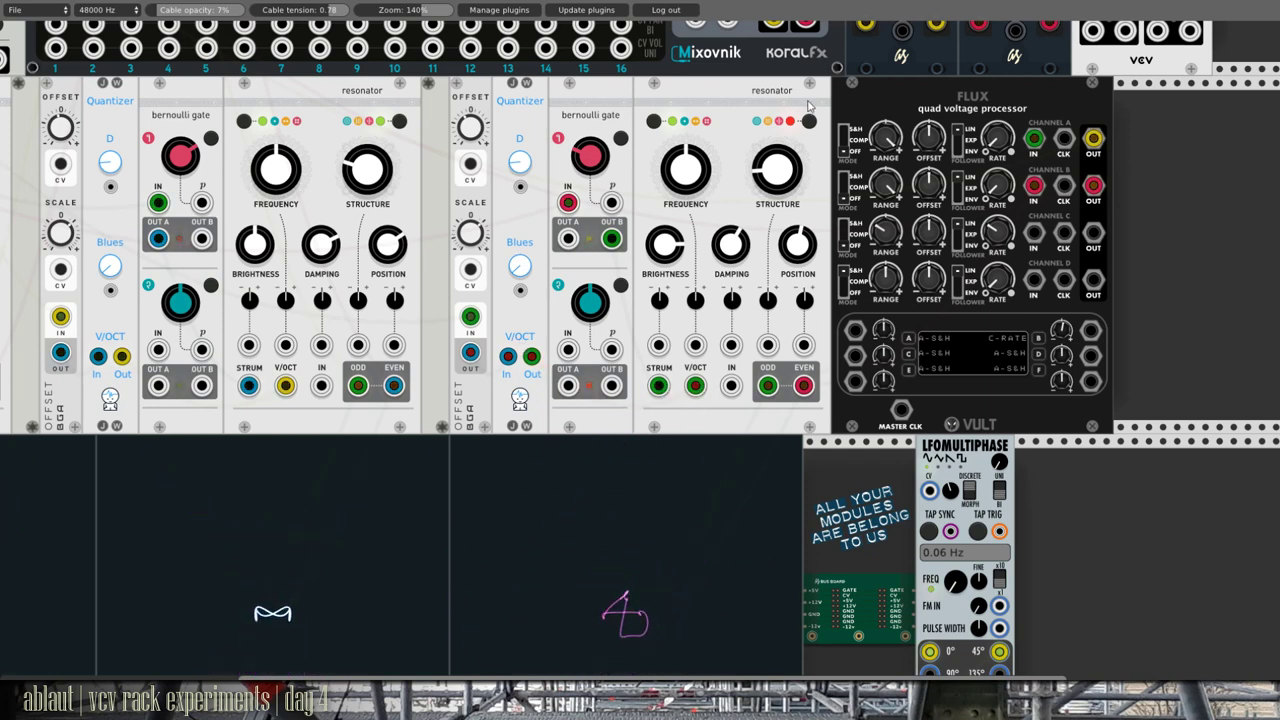
right_click(711, 90)
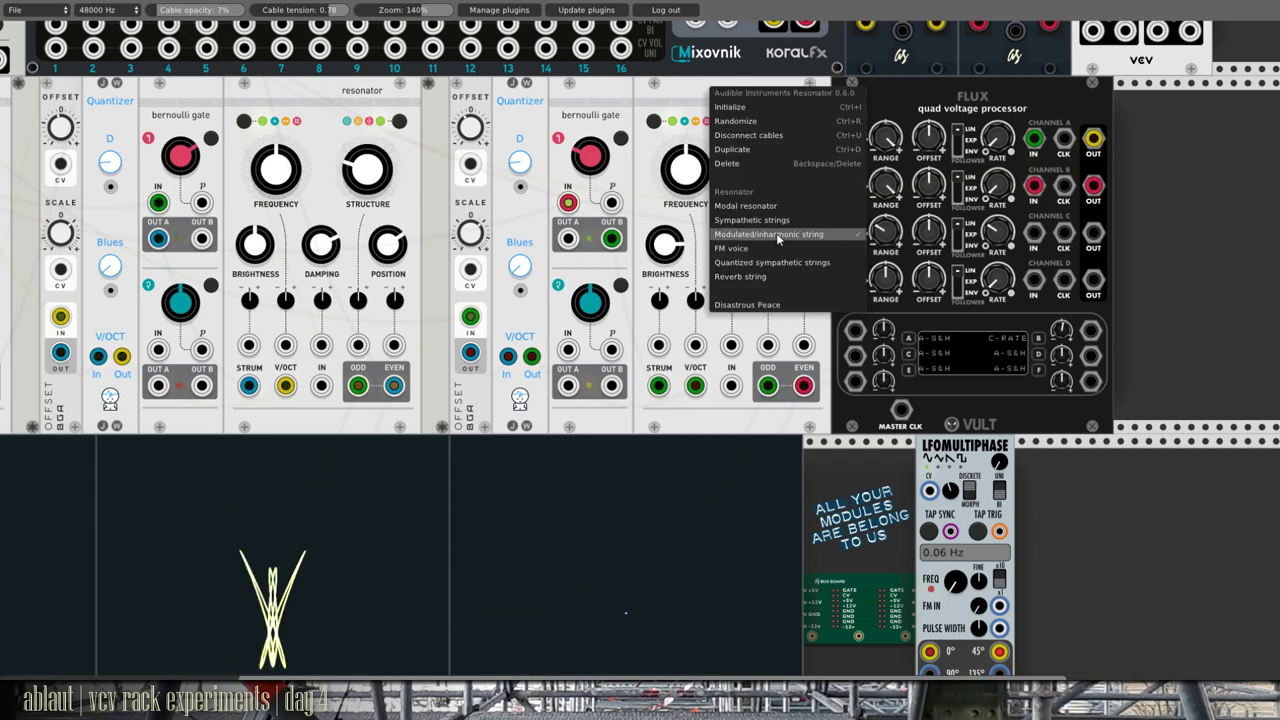
left_click(687, 94)
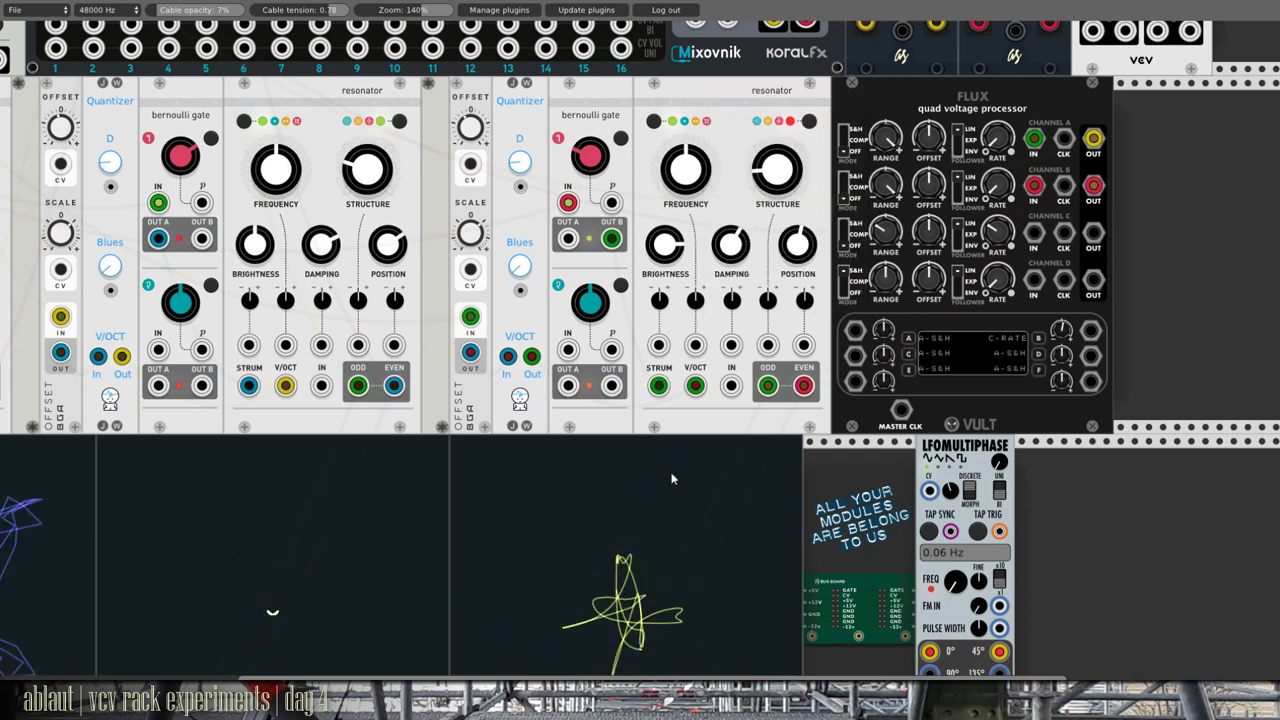
scroll(680, 466, "down", 2)
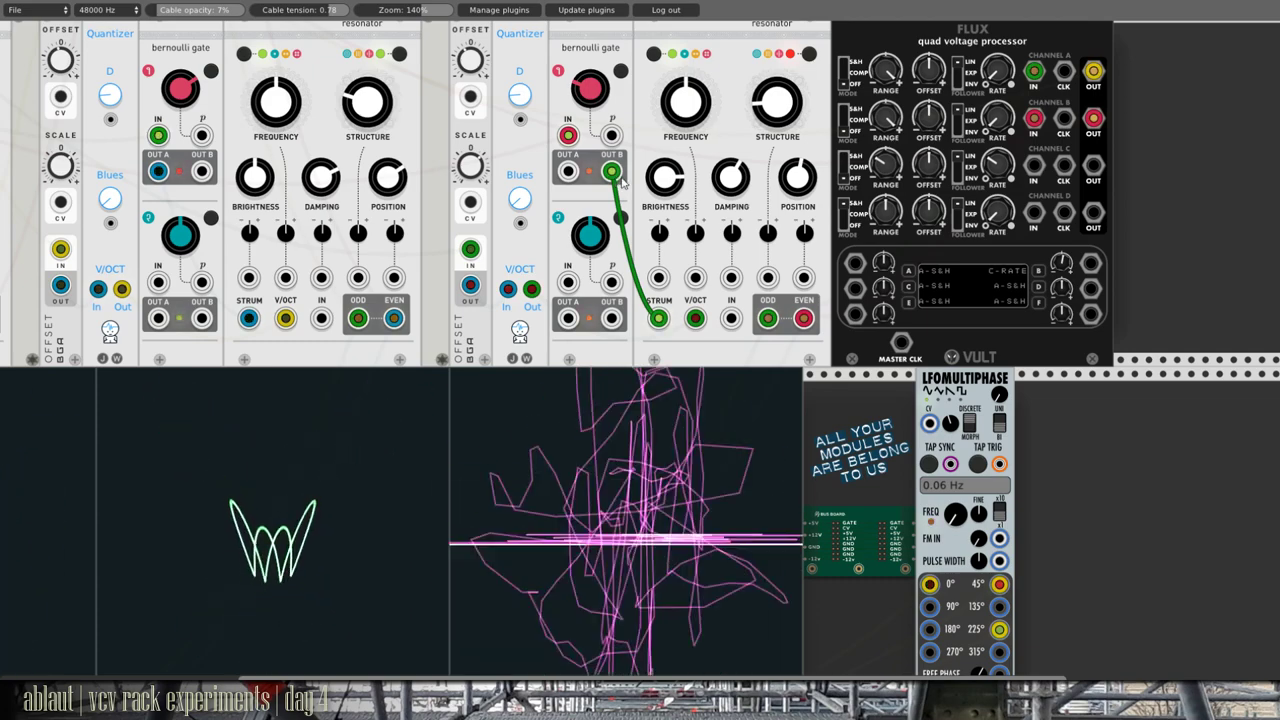
Step: Scroll the canvas up and left back to the Quad Sequencer, BPM Clock and Mixovnik mixer
scroll(622, 180, "down", 2)
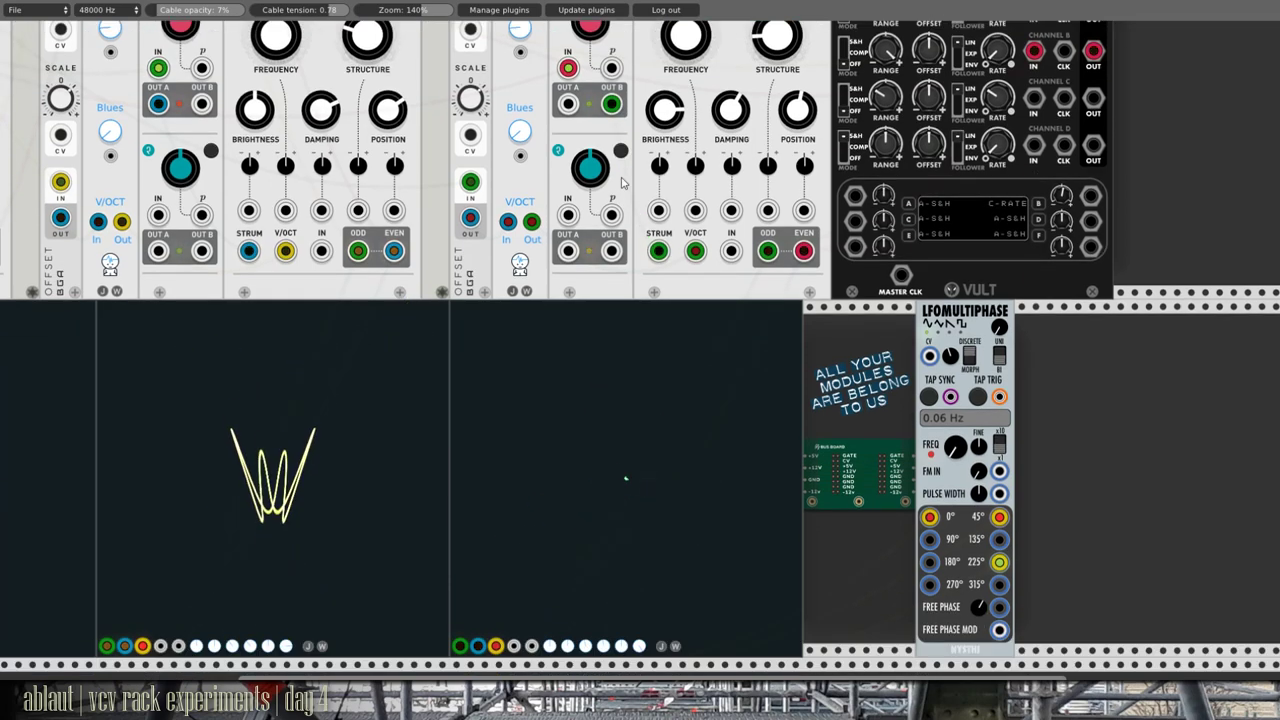
scroll(622, 182, "up", 5)
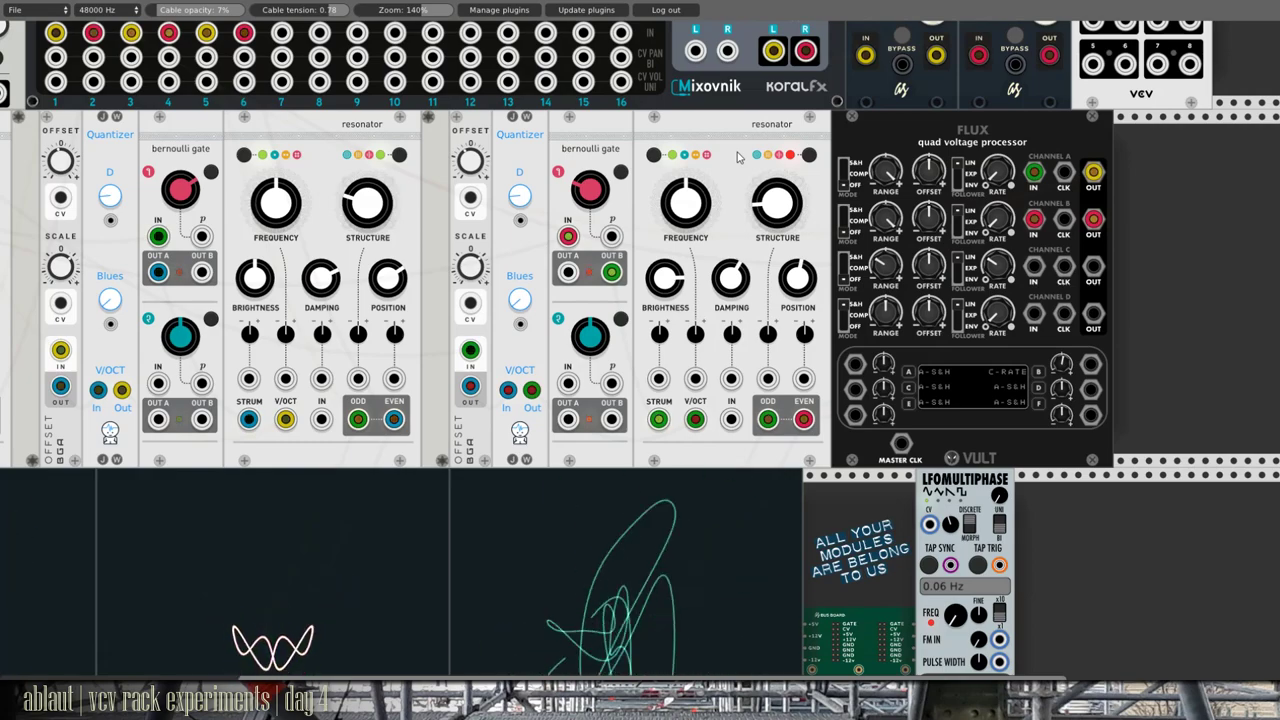
scroll(738, 157, "down", 6)
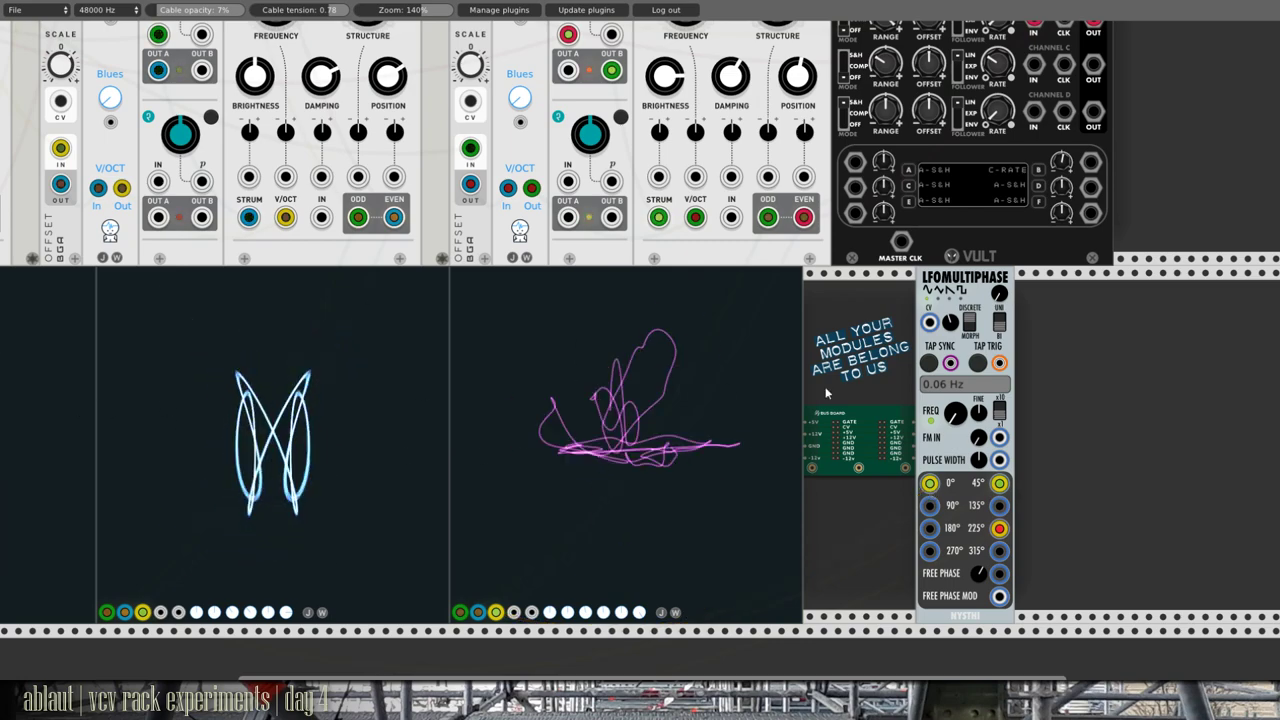
scroll(885, 393, "up", 14)
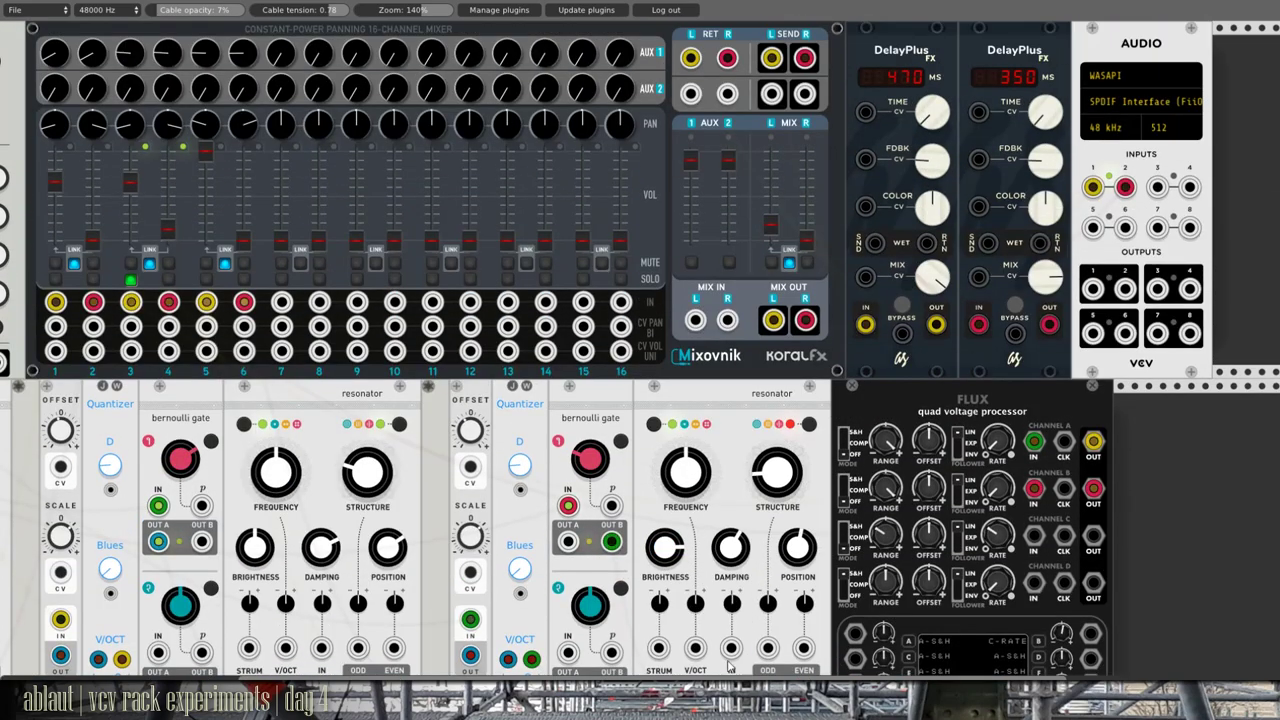
scroll(722, 675, "left", 5)
Step: Solo Mixovnik channel 5, then scroll down to its scope trace and back up
left_click_drag(360, 677, 440, 298)
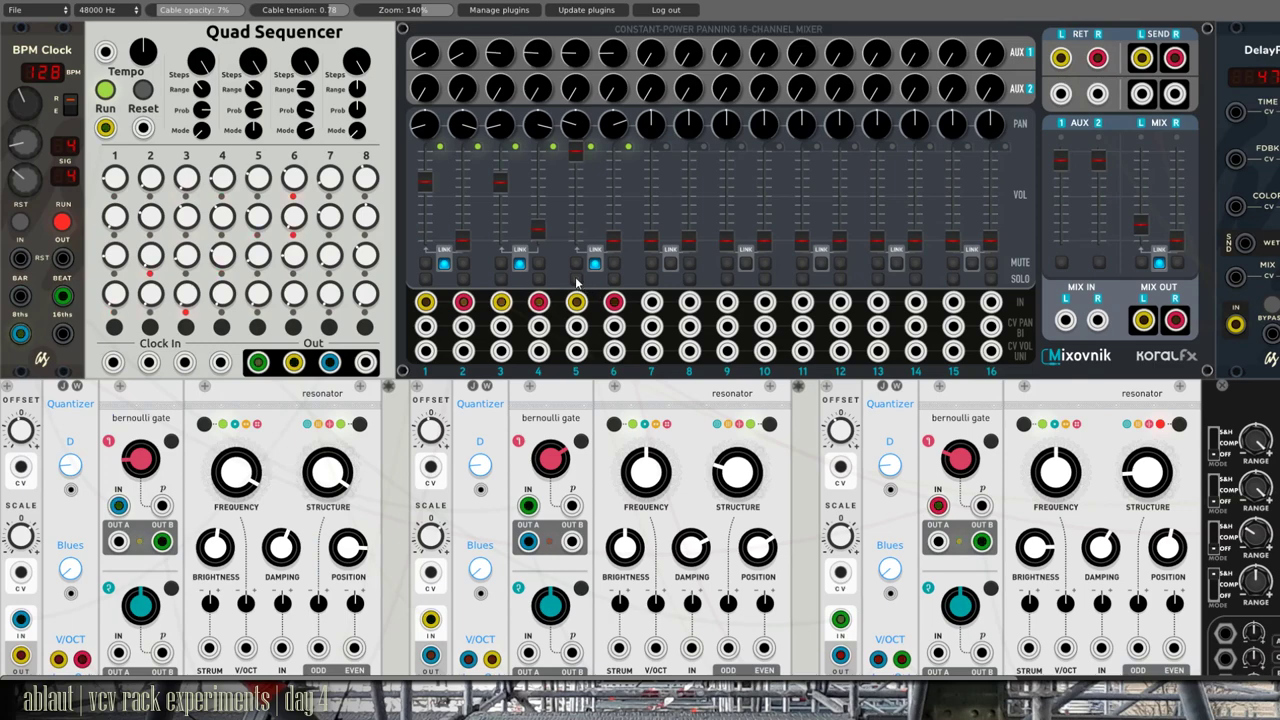
left_click(575, 281)
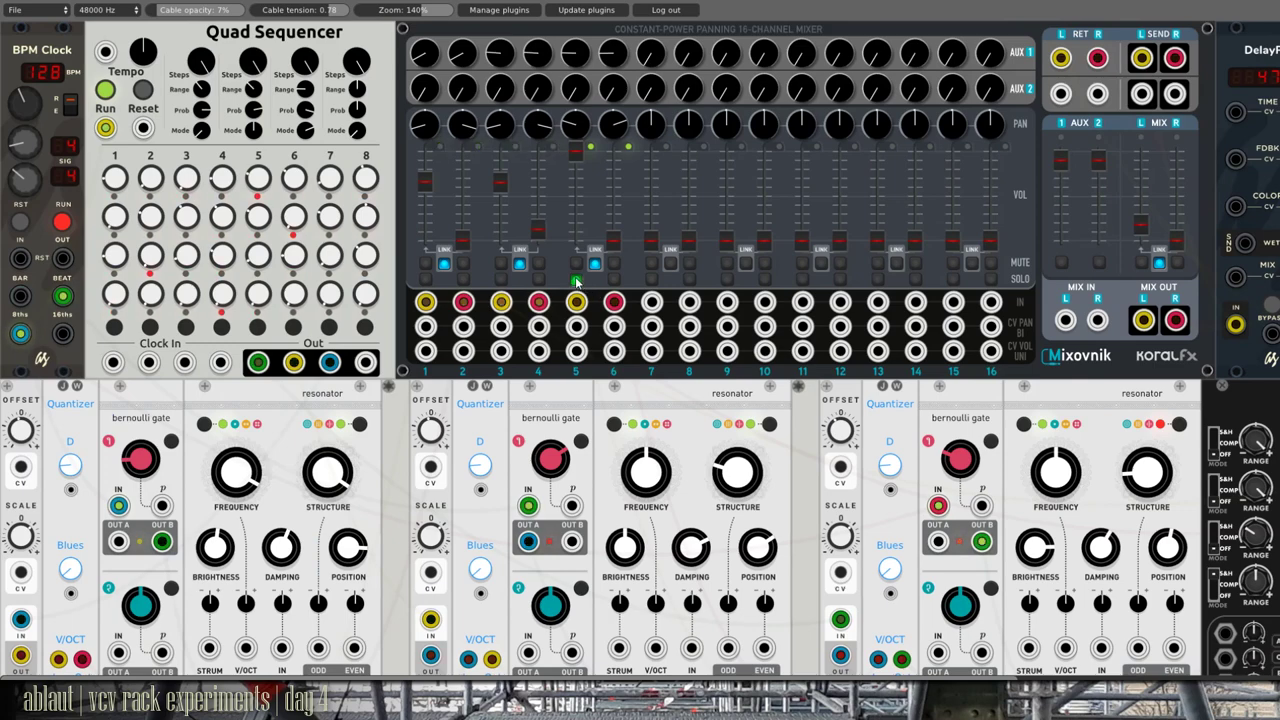
scroll(577, 305, "down", 3)
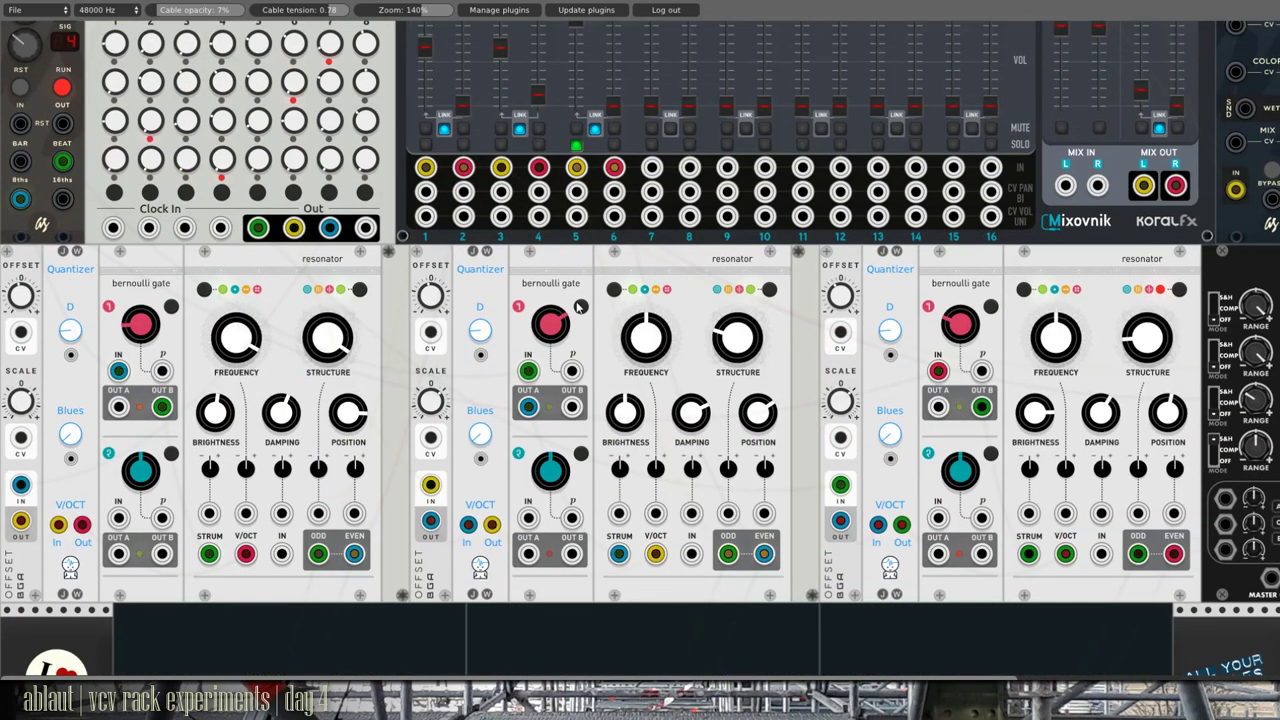
scroll(687, 453, "down", 7)
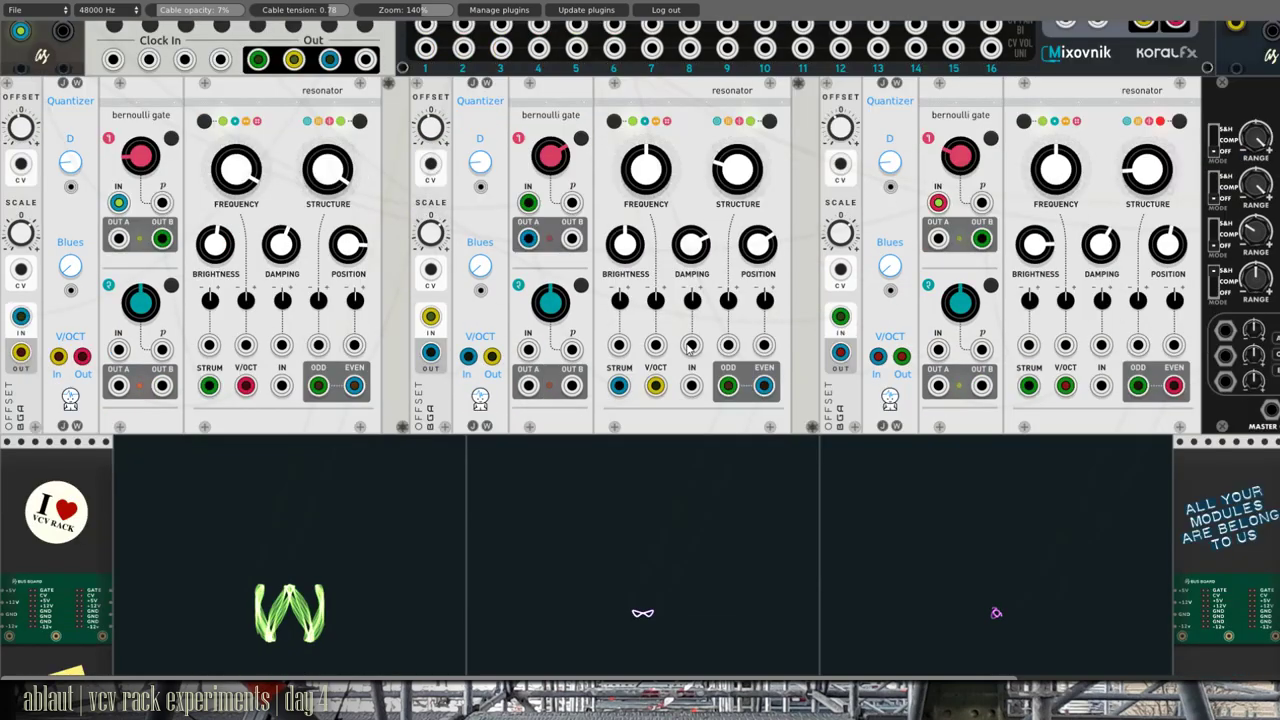
scroll(687, 345, "down", 2)
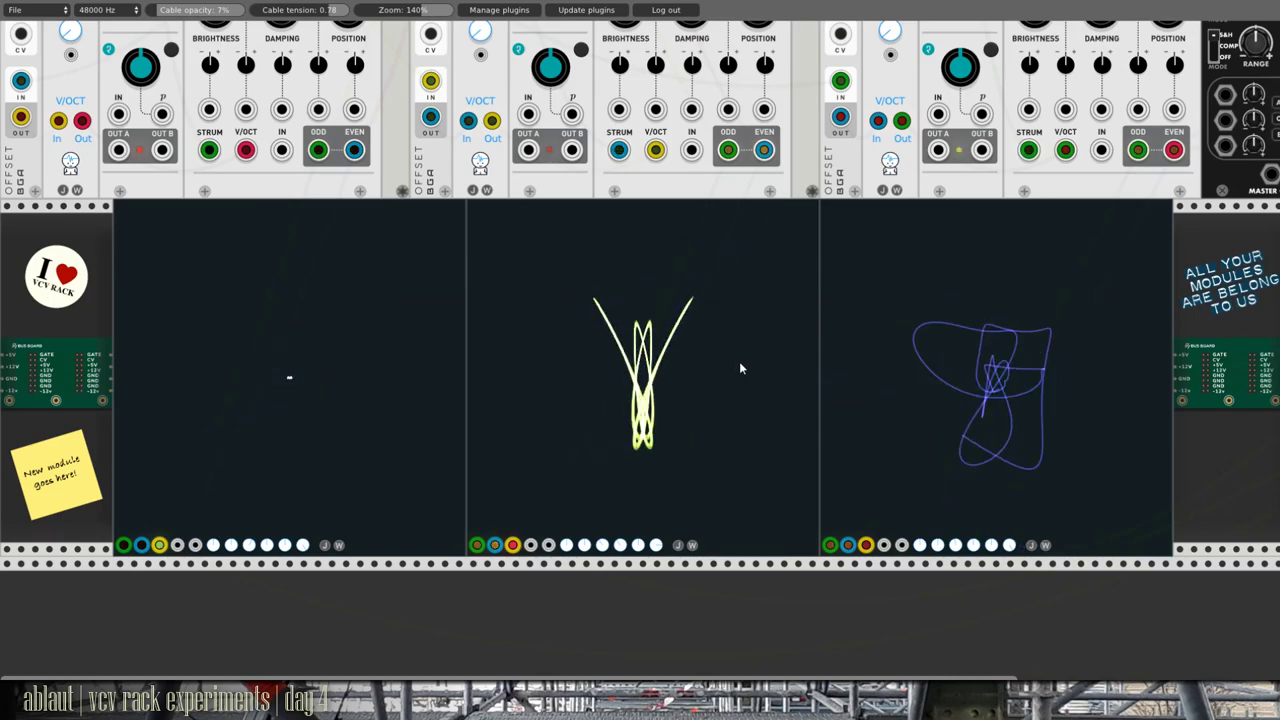
scroll(739, 369, "up", 8)
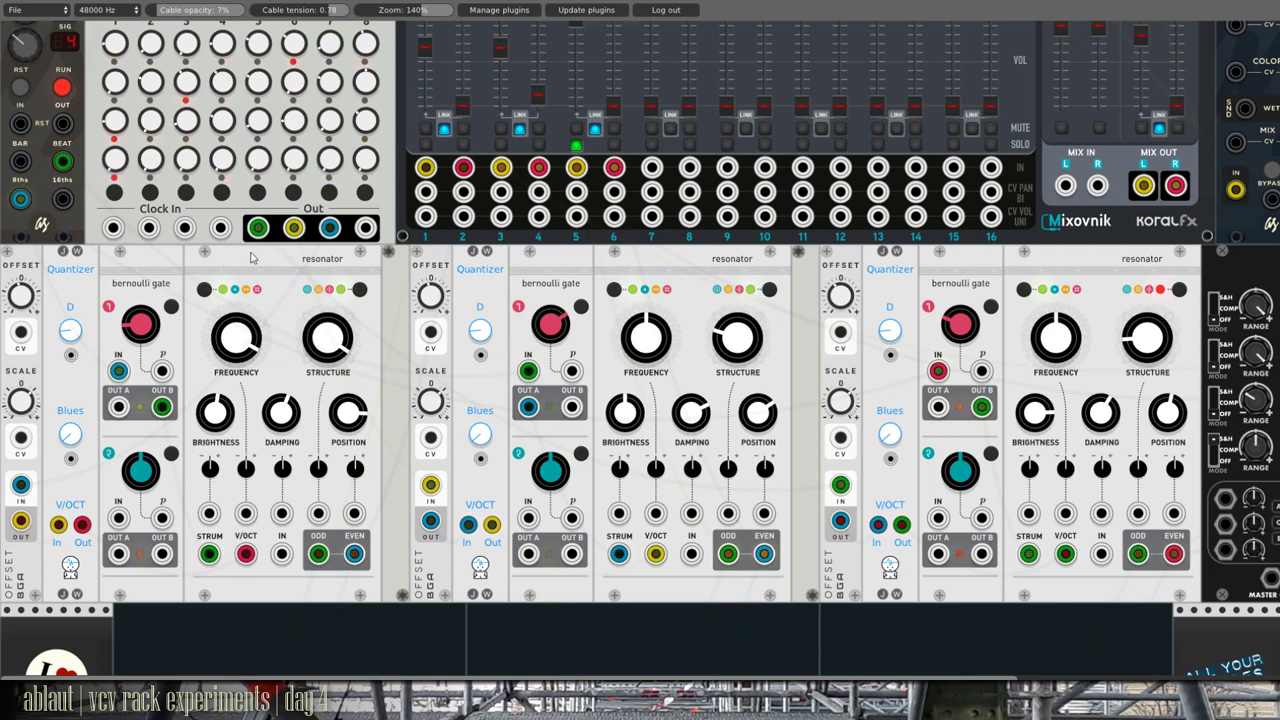
Step: Patch sequencer Out to middle Quantizer IN, clock BEAT to the Bernoulli gate, Quantizer Out to resonator V/OCT
left_click_drag(293, 228, 430, 485)
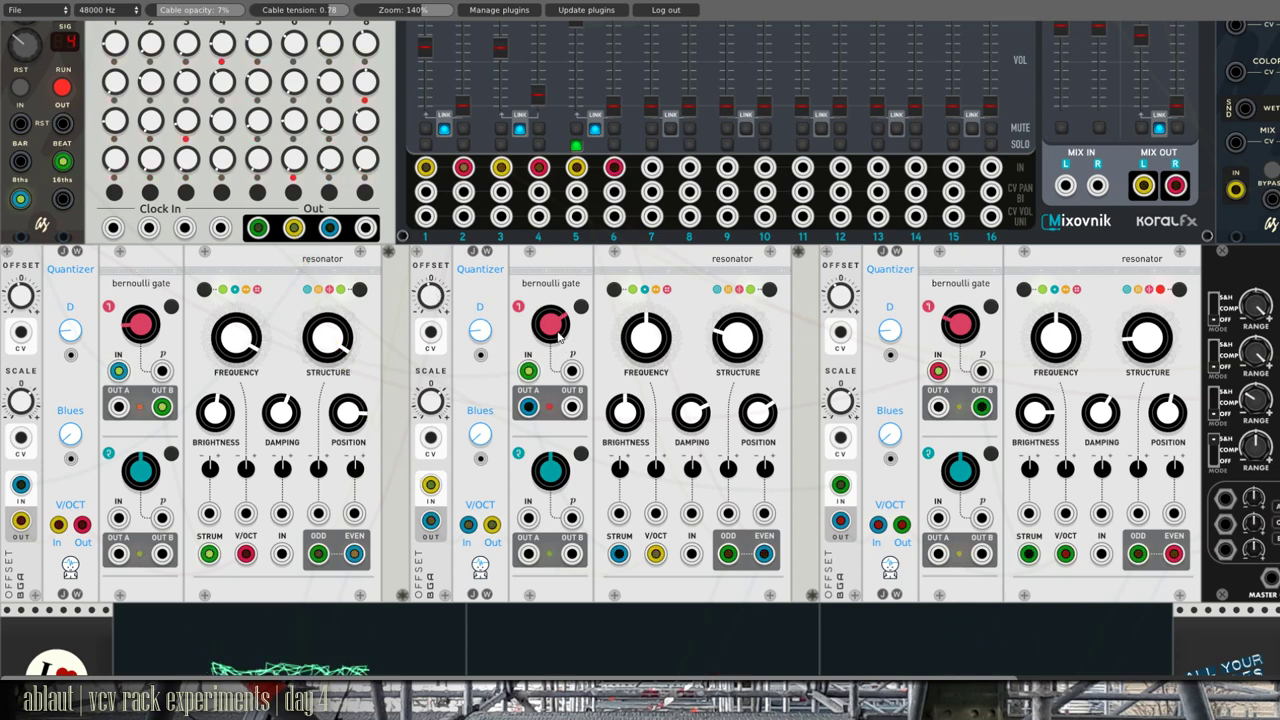
left_click_drag(62, 161, 528, 371)
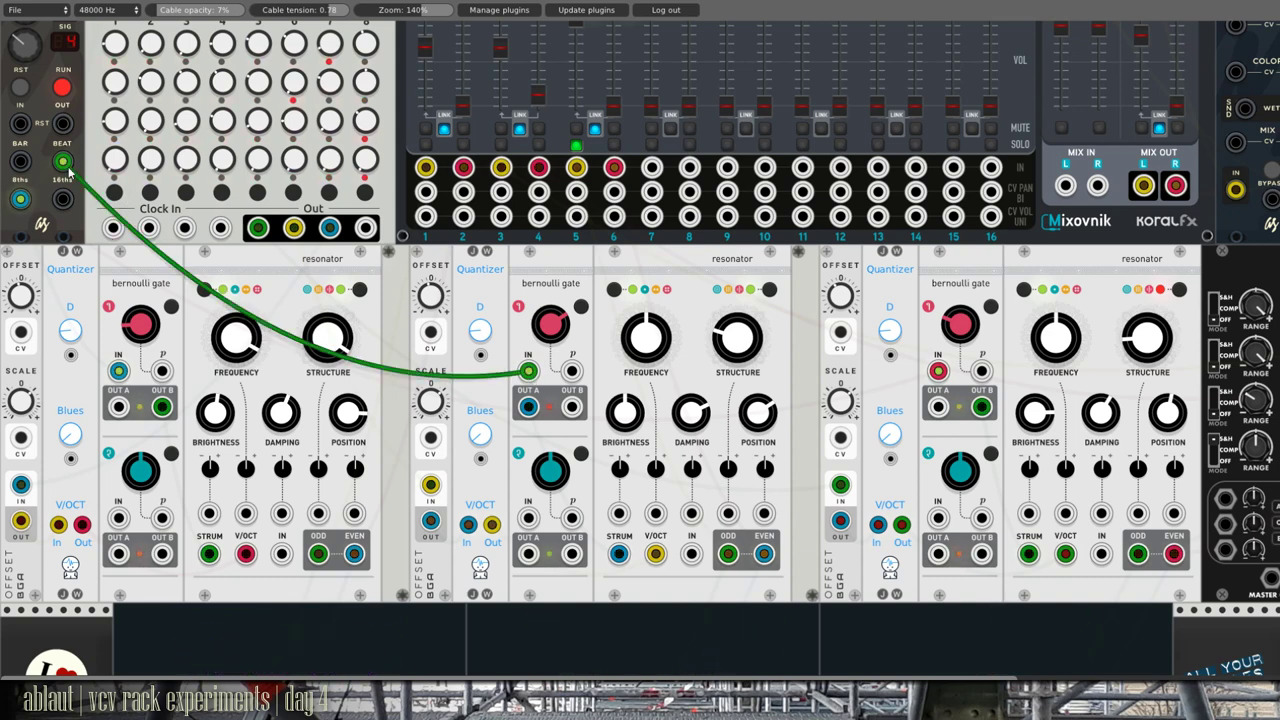
left_click_drag(528, 371, 548, 441)
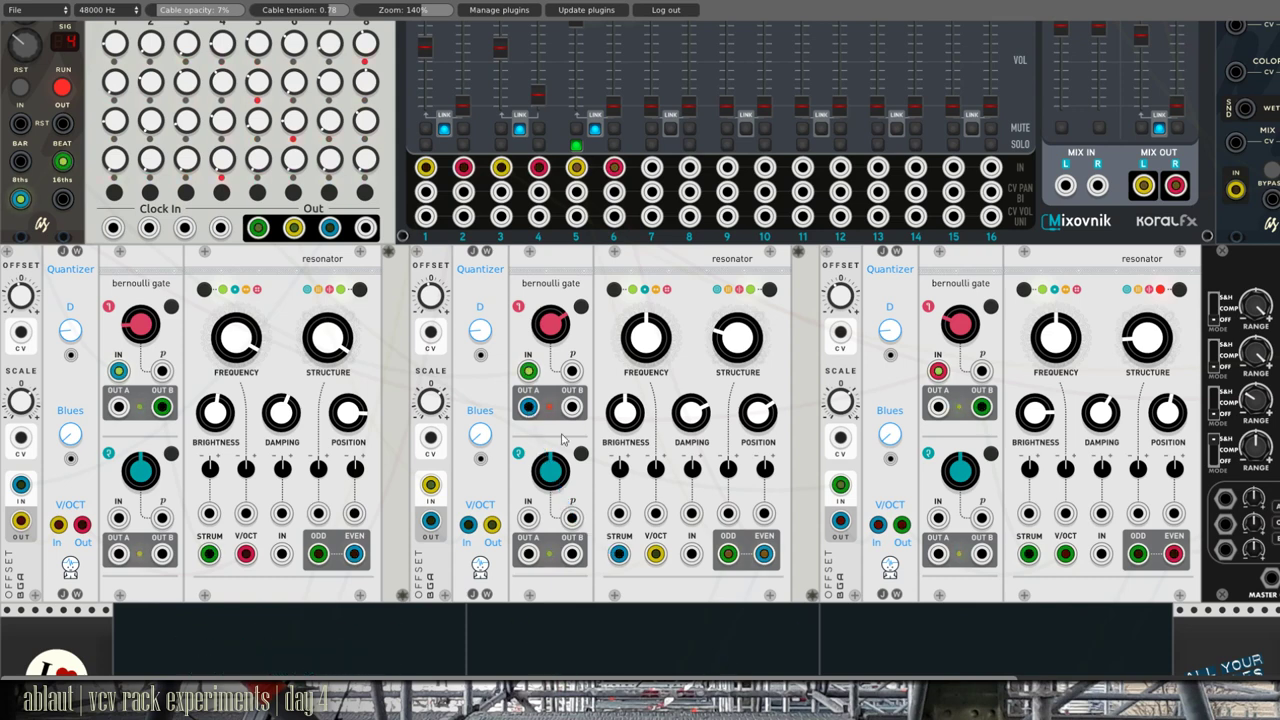
left_click_drag(491, 524, 656, 557)
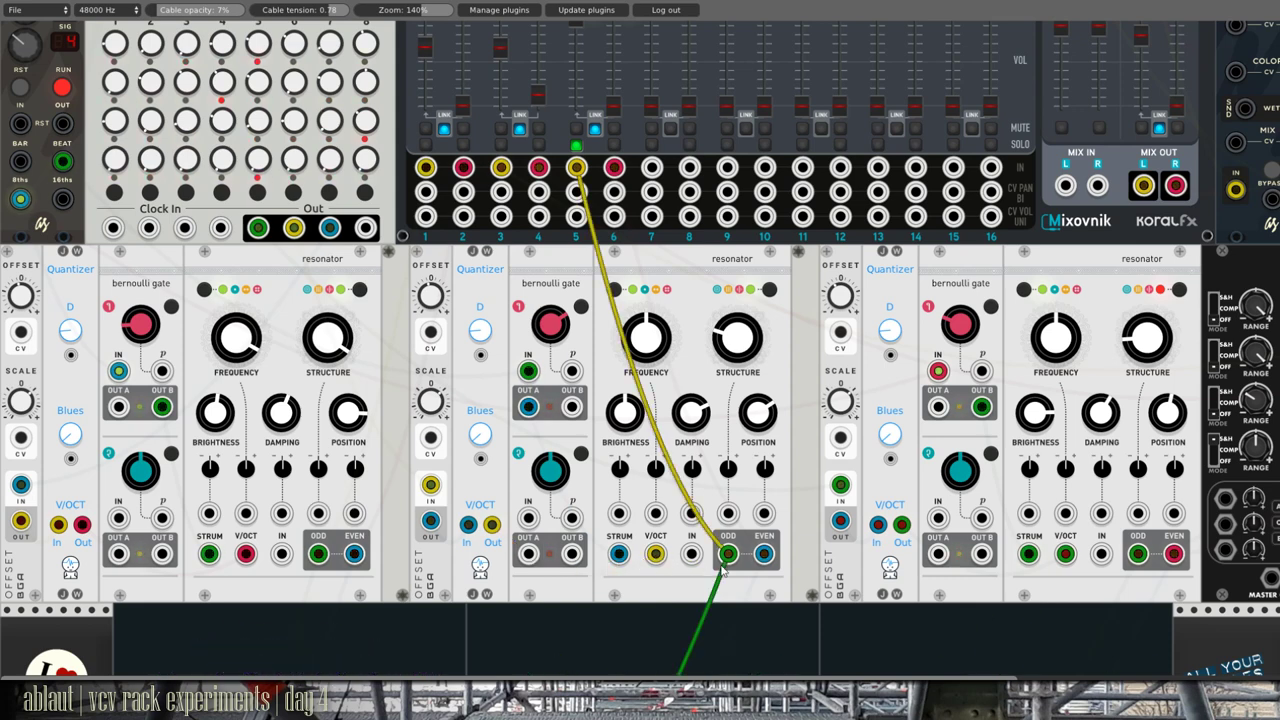
right_click(659, 266)
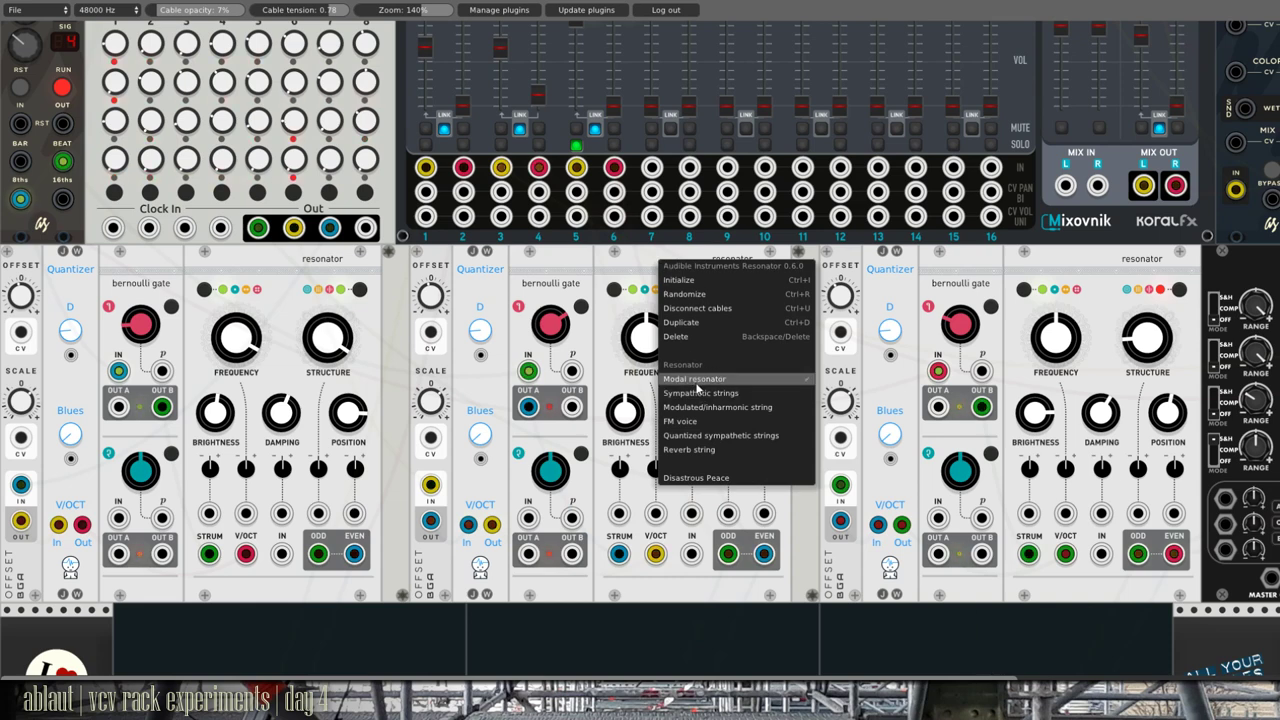
left_click(650, 266)
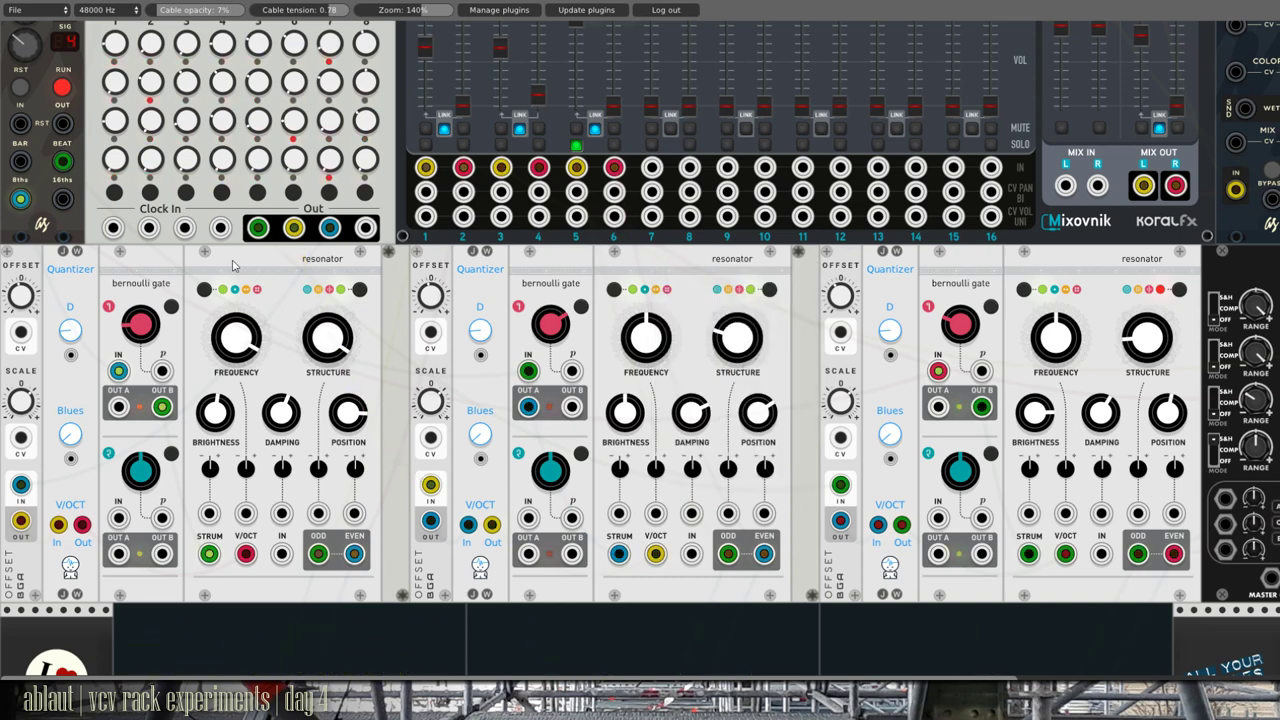
right_click(229, 262)
left_click(223, 261)
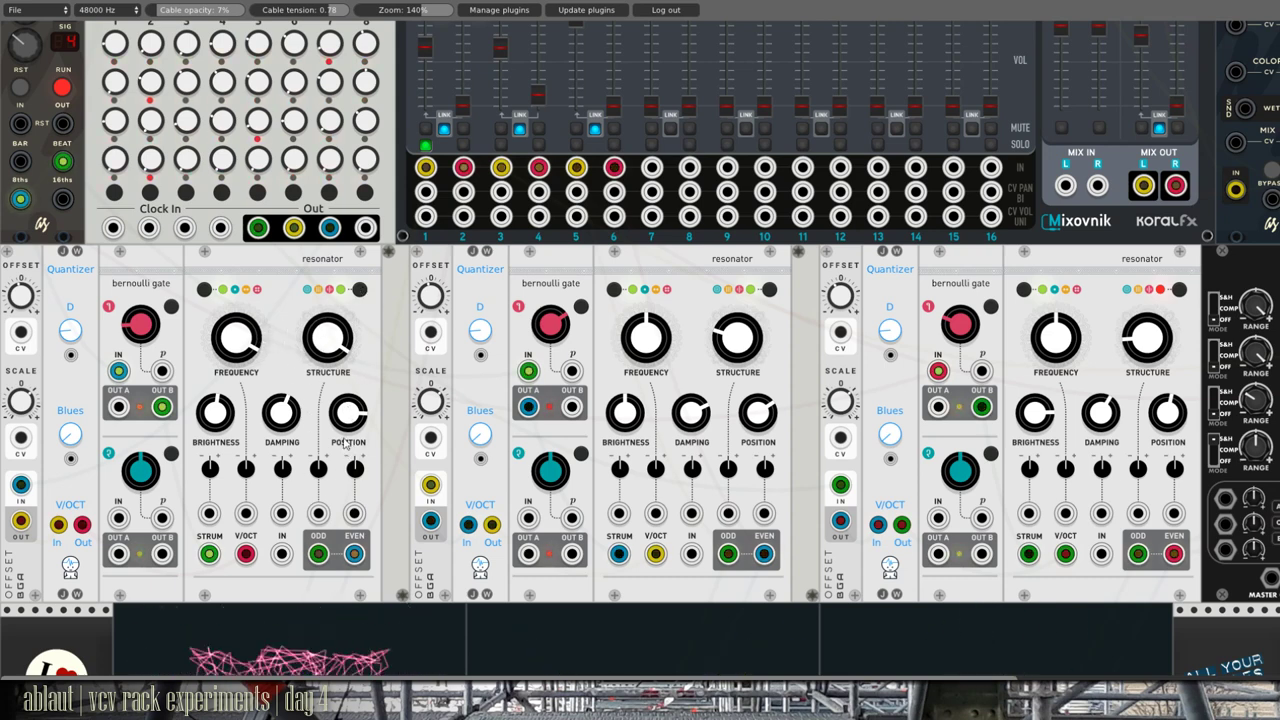
Step: Scroll down to the scope row, then back up to the sequencer, clock and mixer row
scroll(396, 452, "down", 2)
scroll(394, 450, "down", 8)
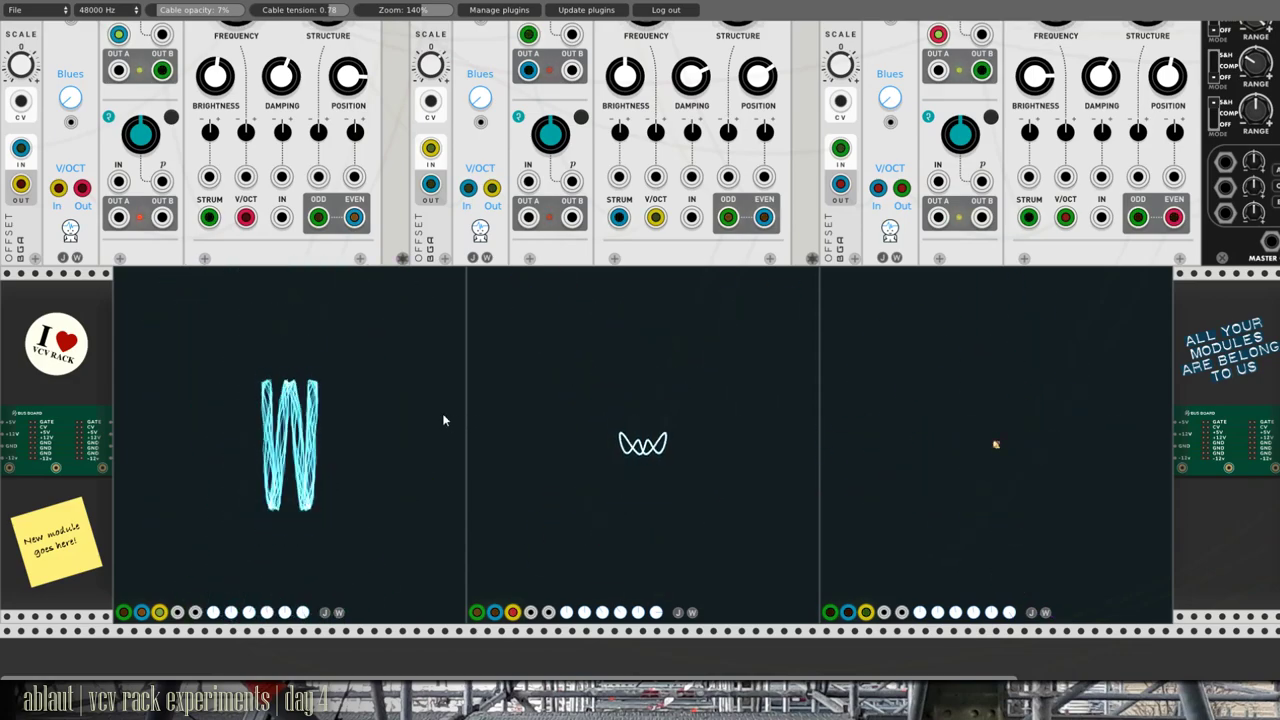
scroll(444, 418, "up", 3)
scroll(442, 416, "up", 4)
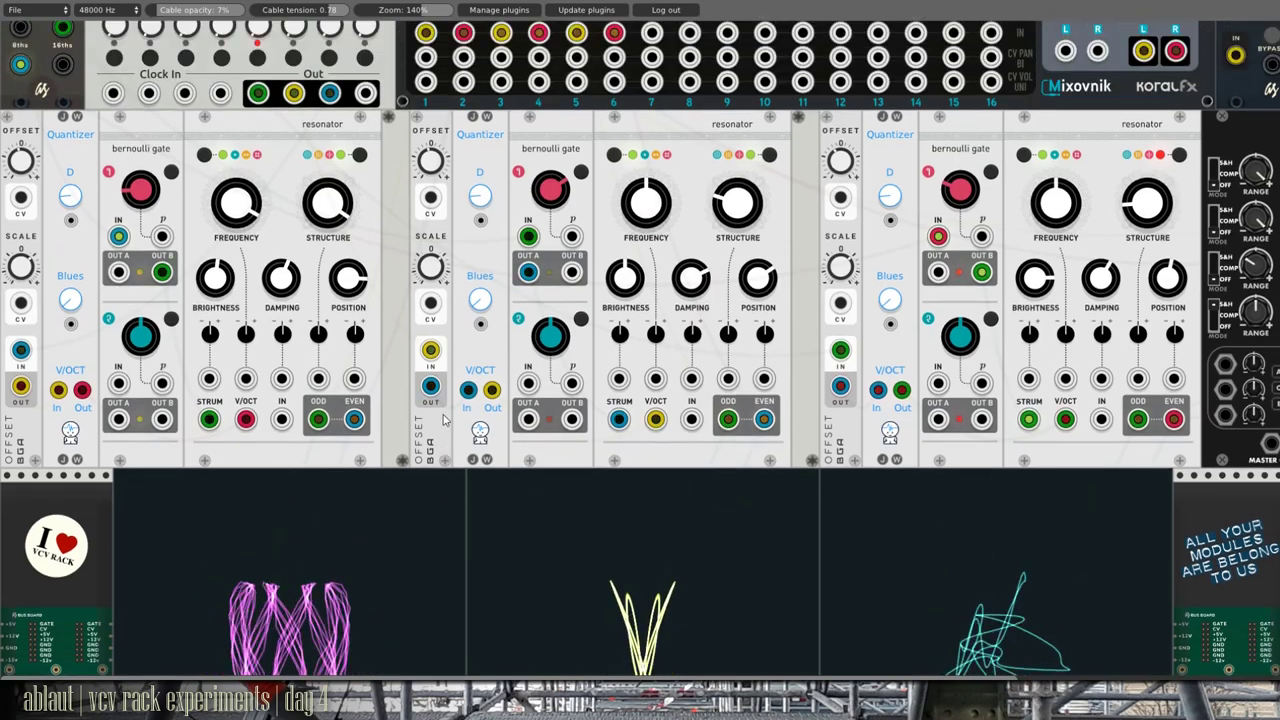
scroll(444, 419, "up", 3)
scroll(444, 419, "up", 1)
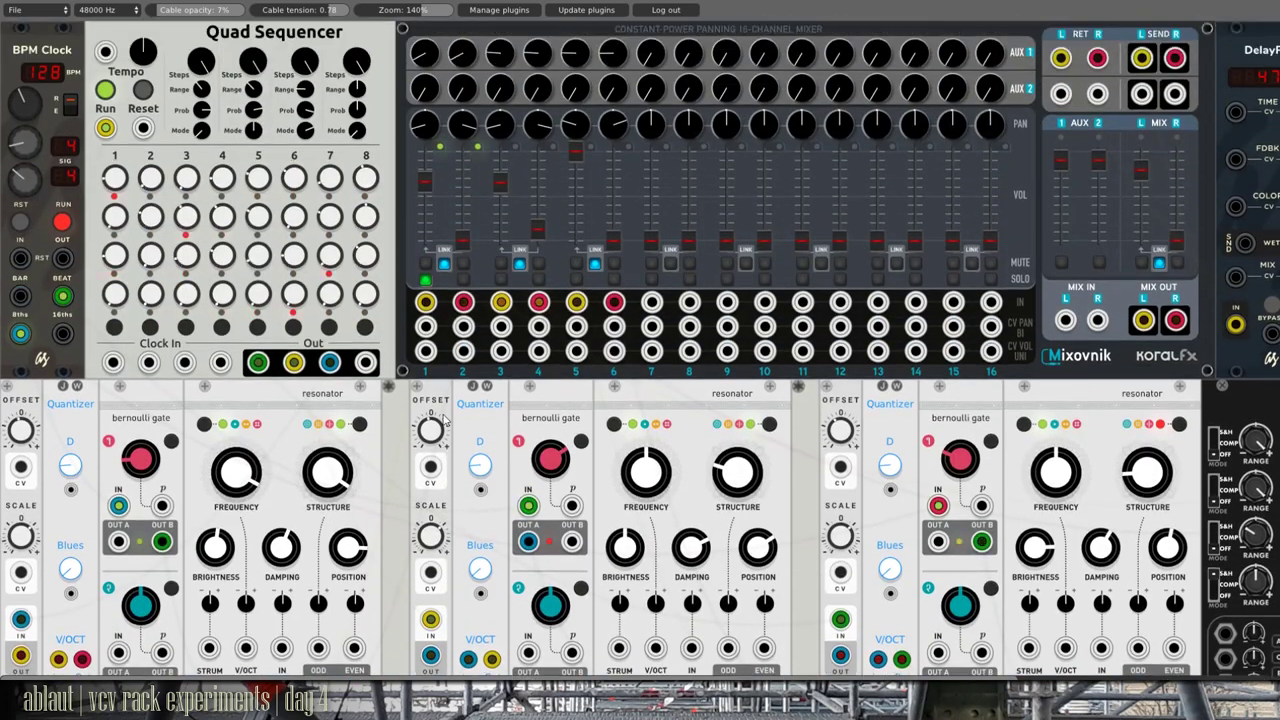
Step: Lower the zoom from 140% to about 90% so the entire patch fits on screen
left_click_drag(419, 14, 400, 14)
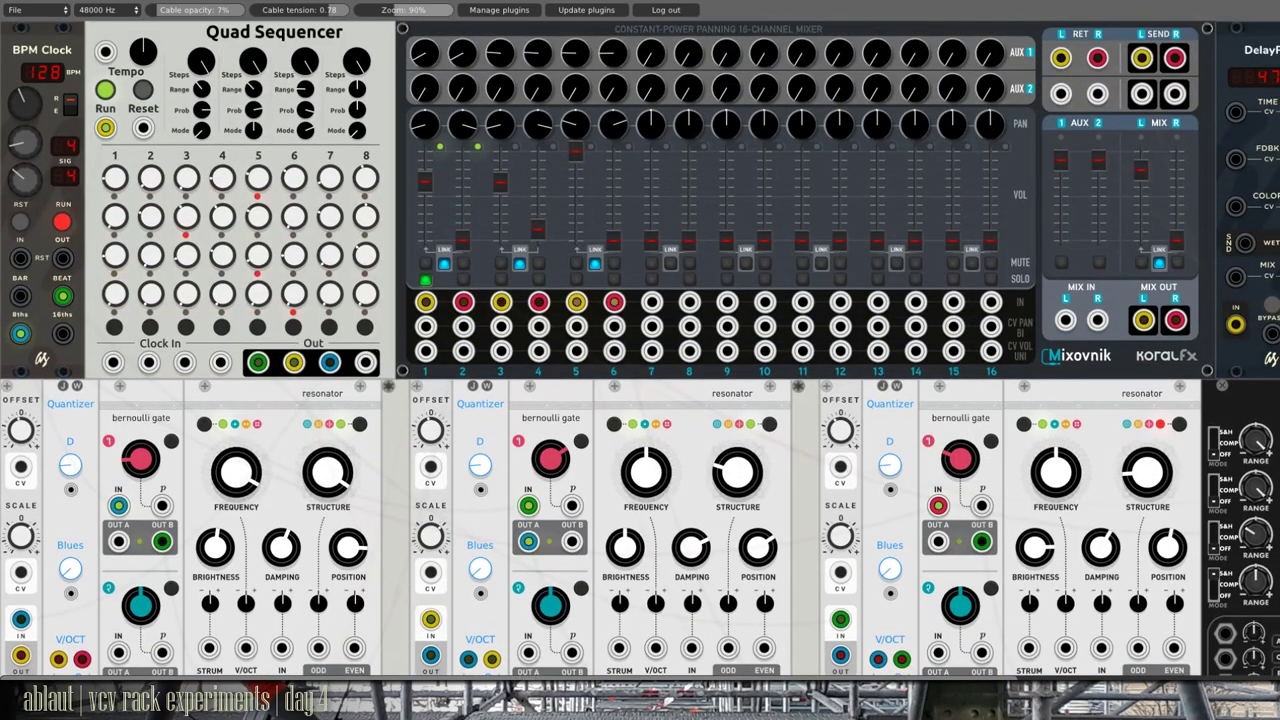